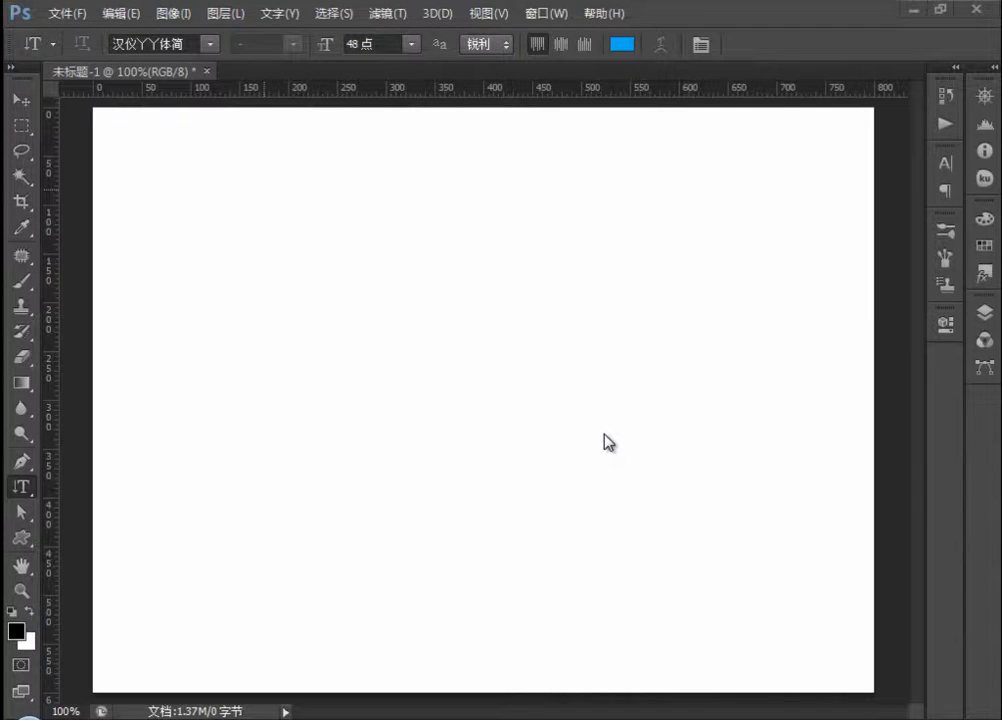
Switch to the Horizontal Type Tool and turn on Quick Mask mode
right_click(19, 490)
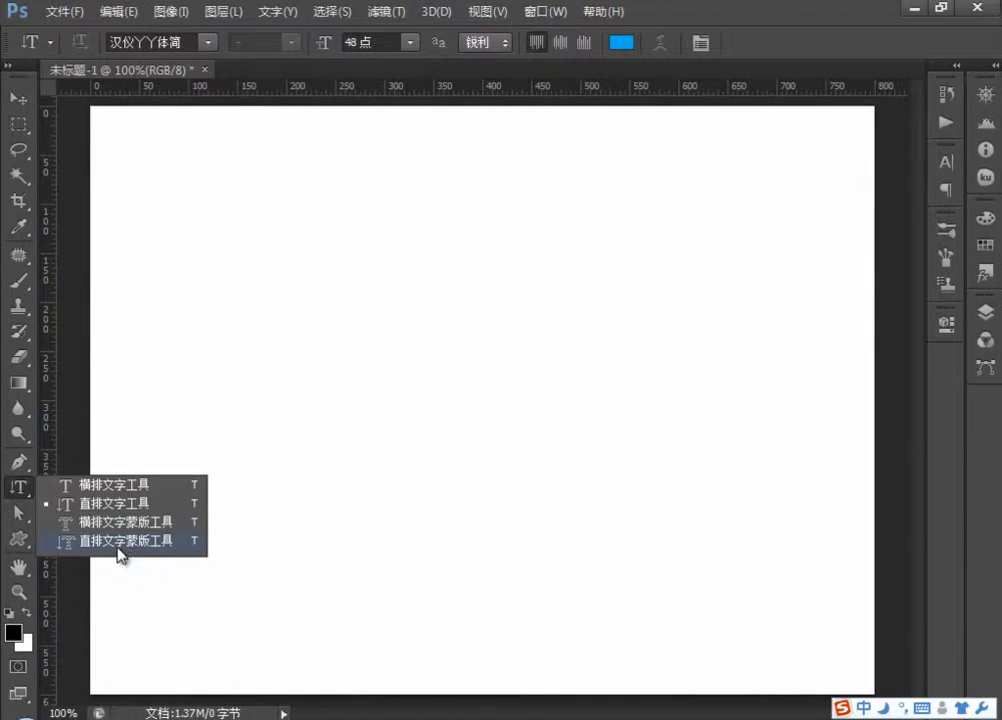
click(133, 522)
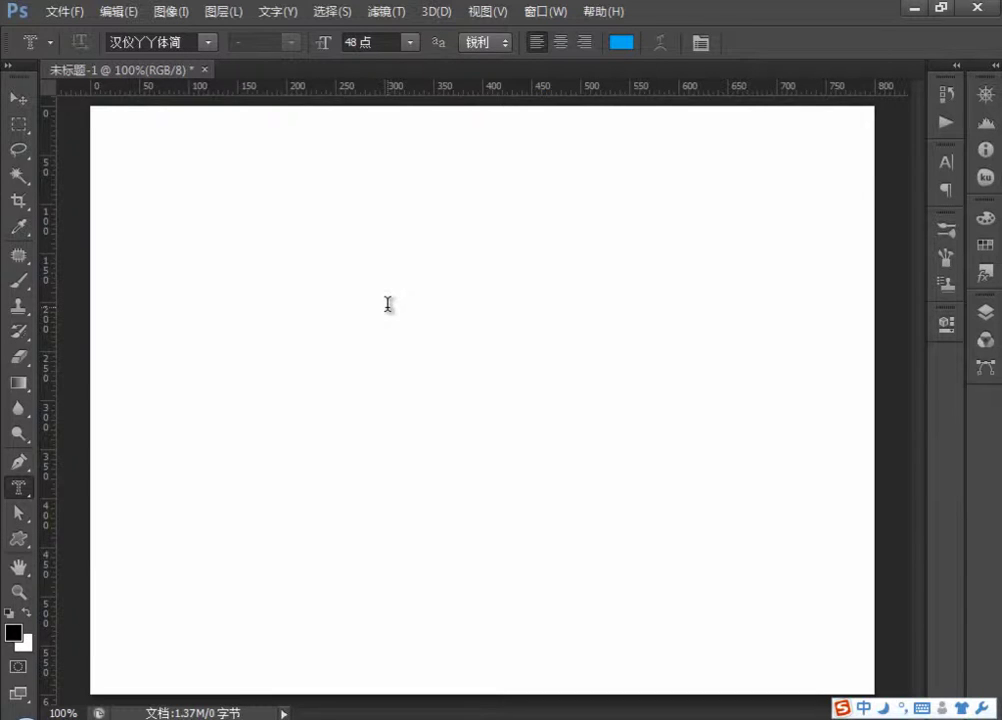
right_click(24, 492)
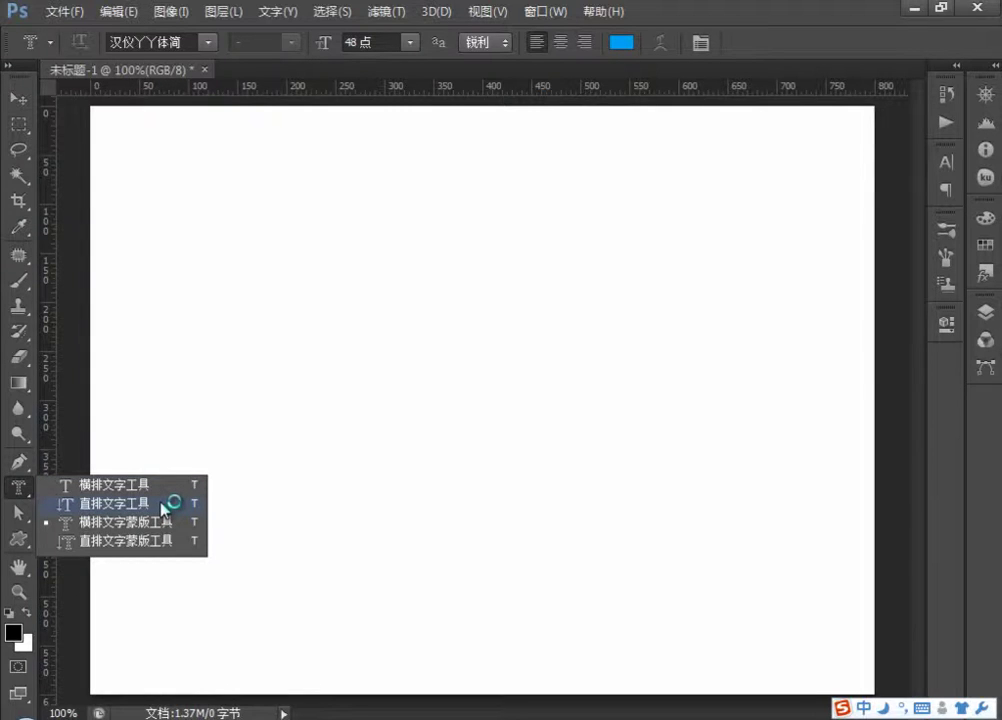
click(104, 486)
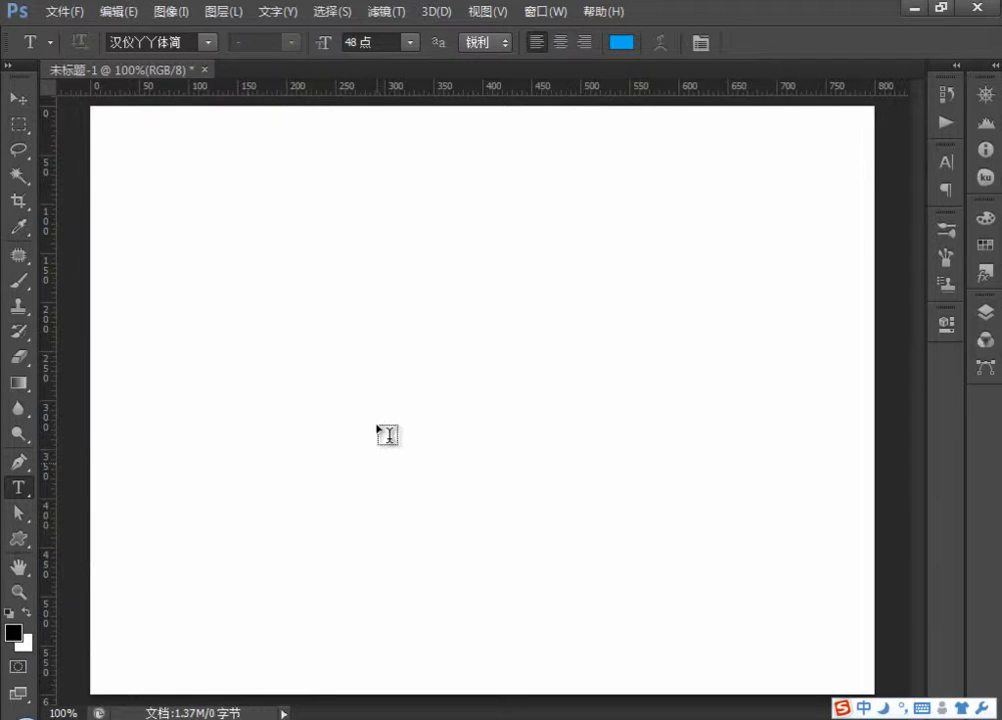
click(19, 668)
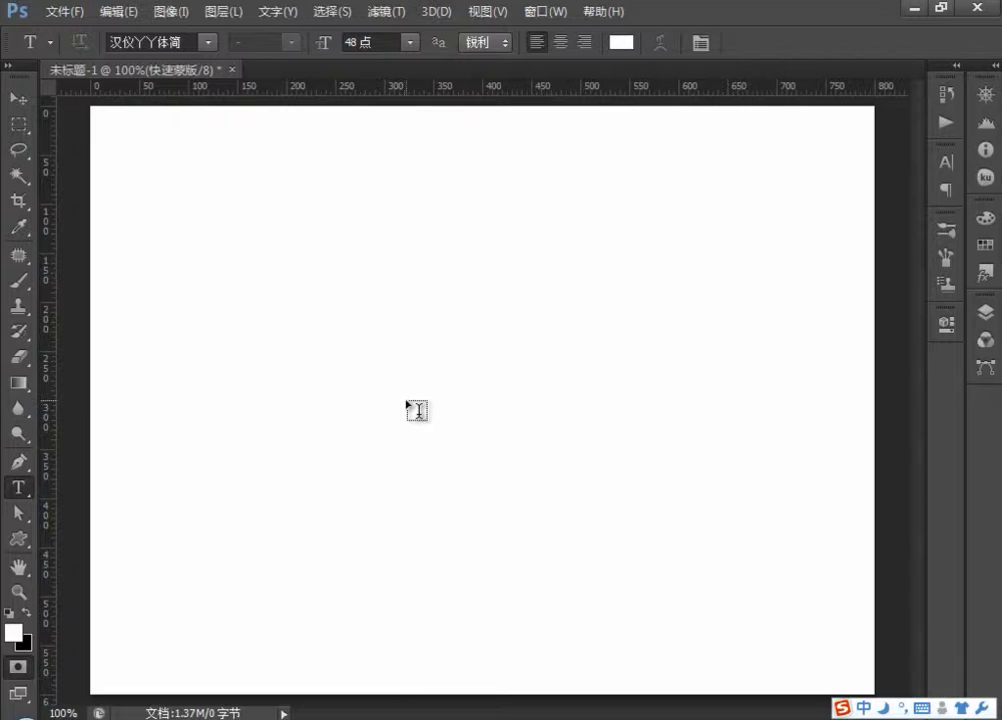
click(335, 350)
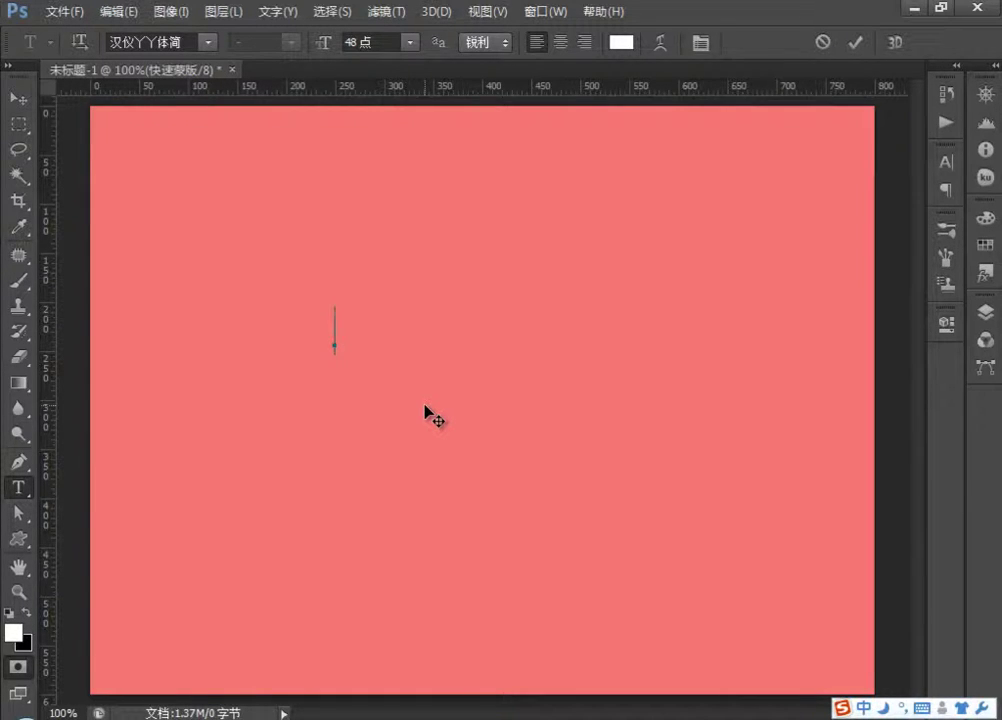
text(he)
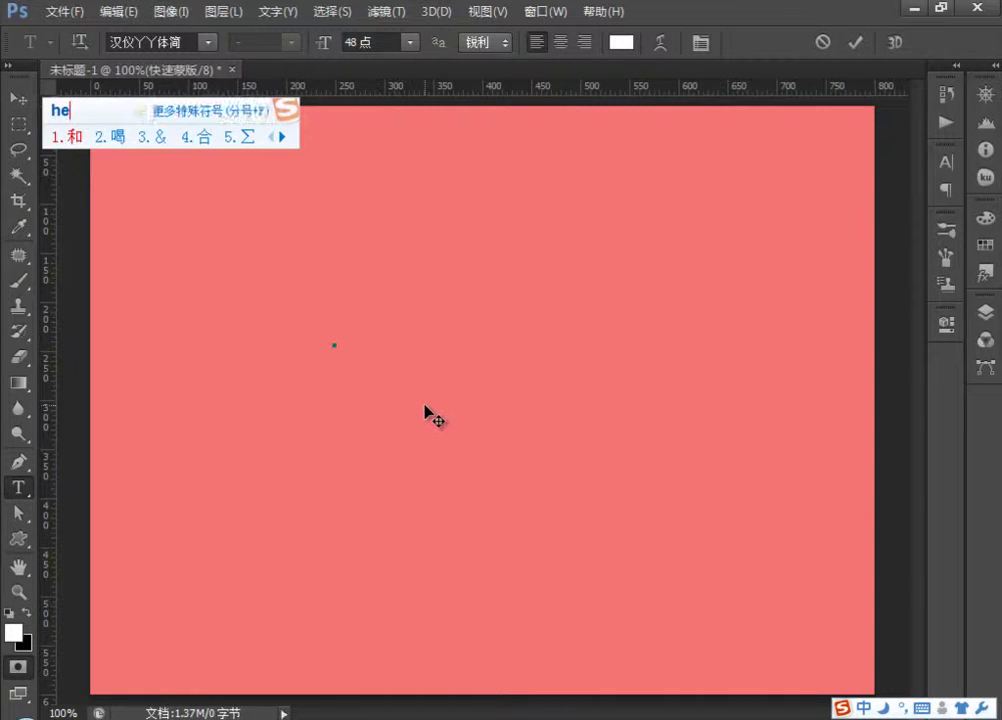
key(space)
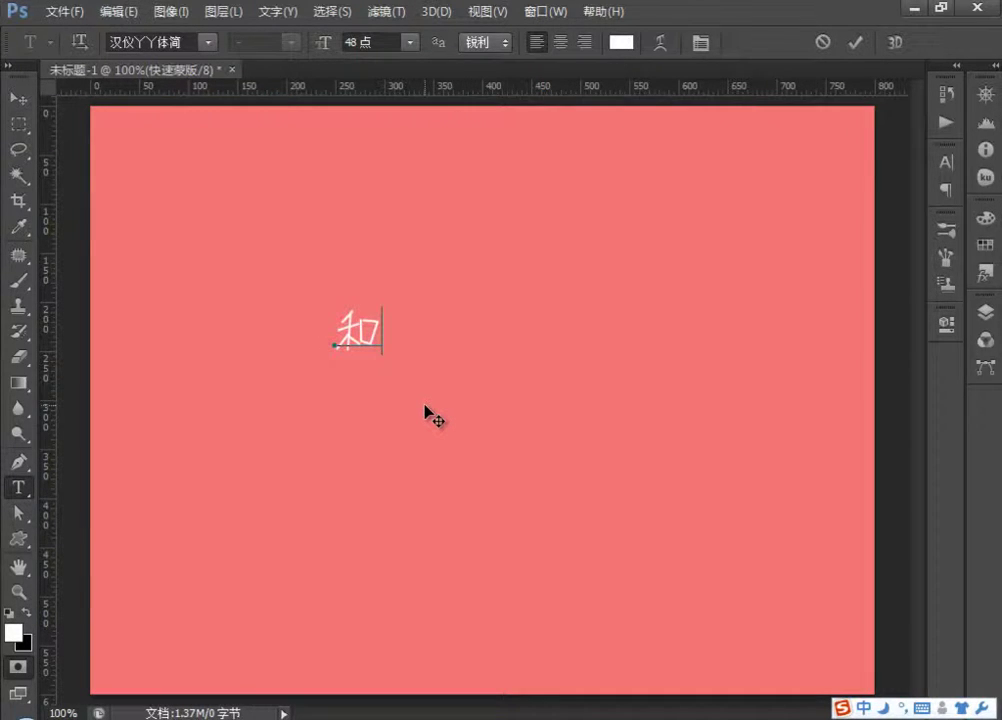
text(jie)
key(space)
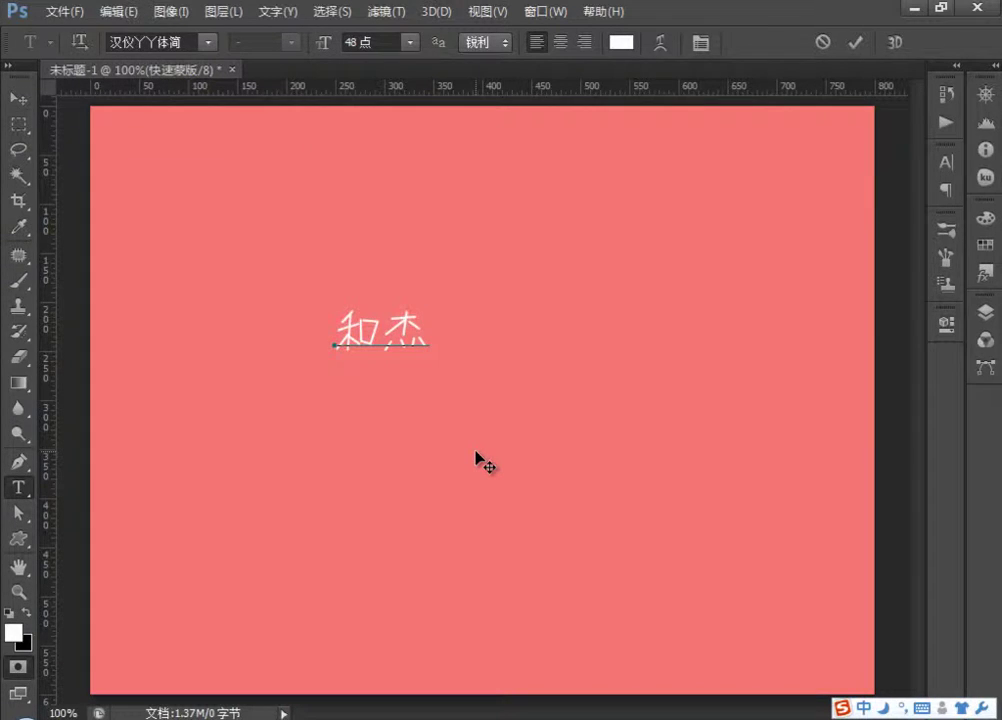
text(q)
key(ctrl+space)
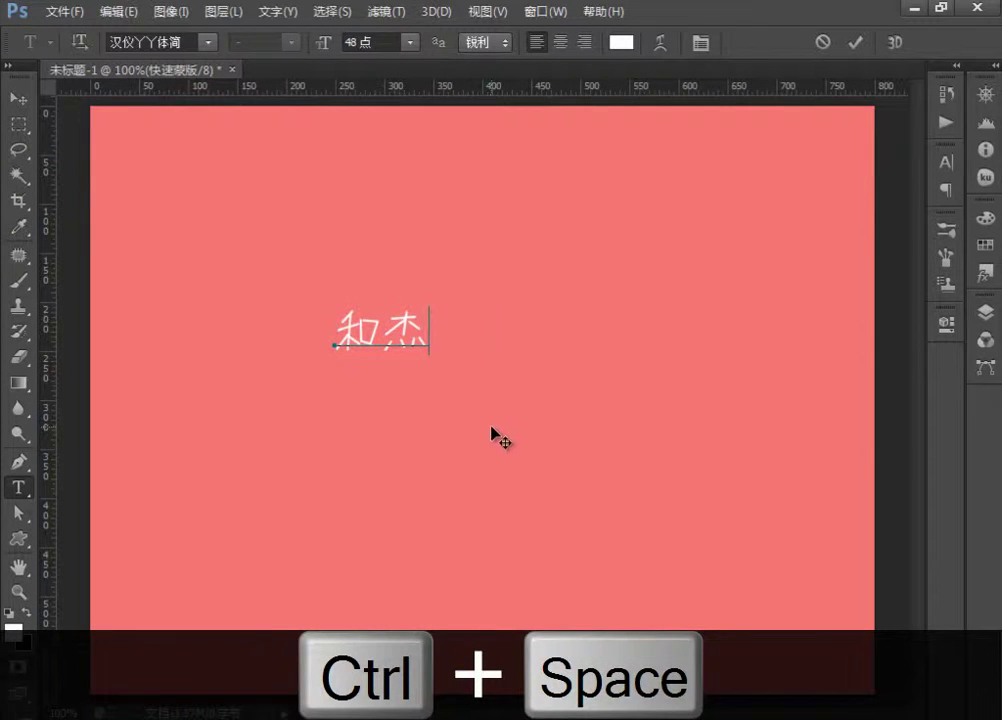
text(q)
key(BackSpace)
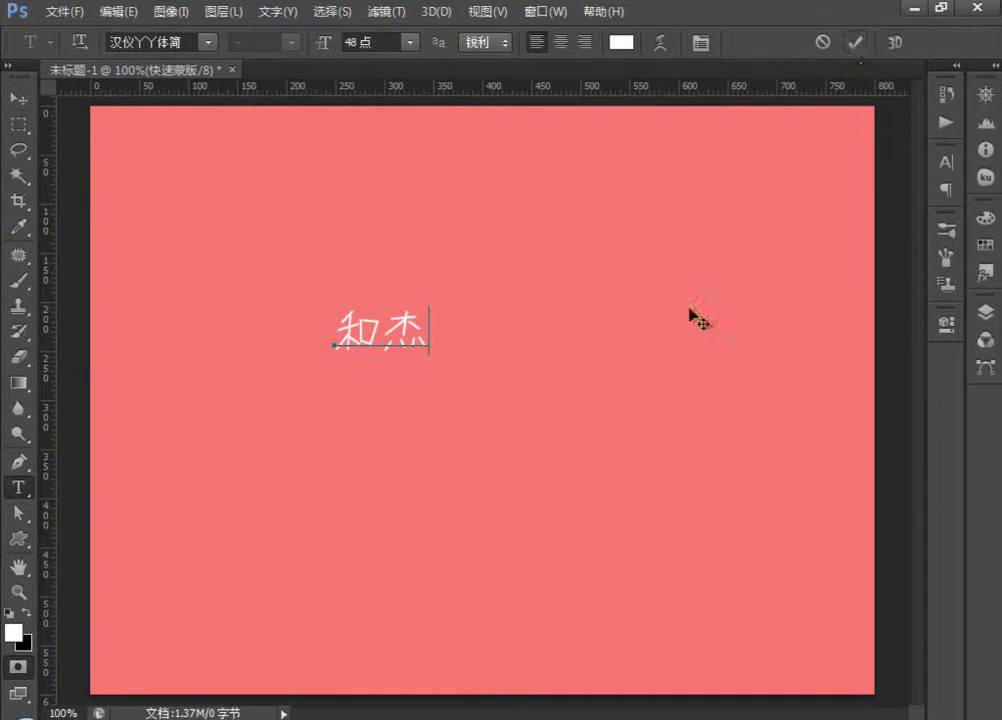
click(855, 42)
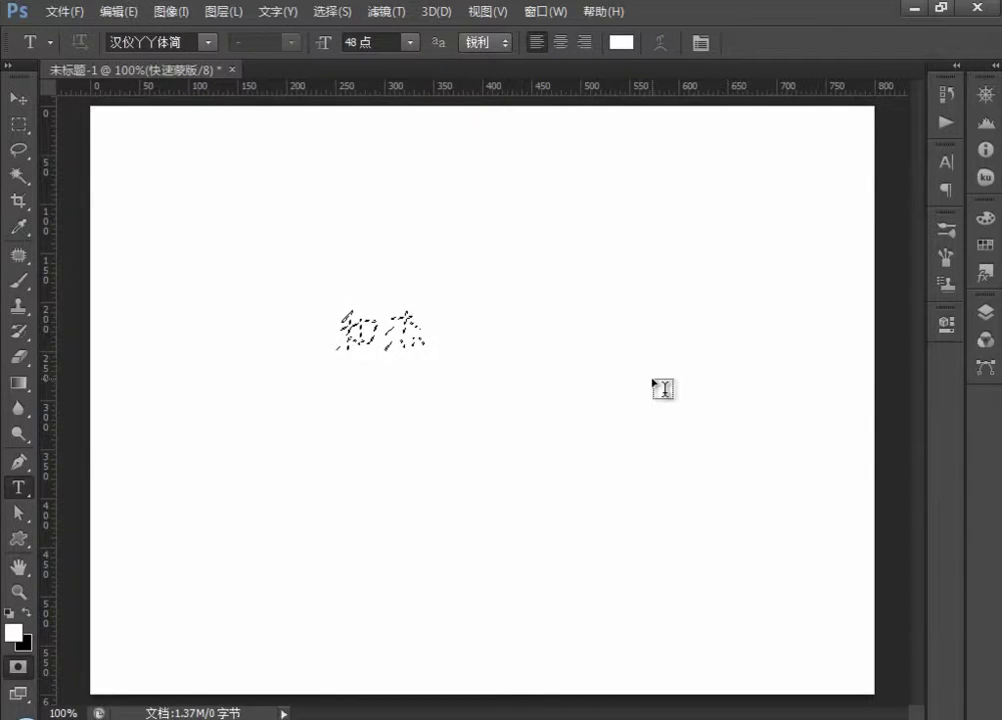
key(ctrl+alt+z)
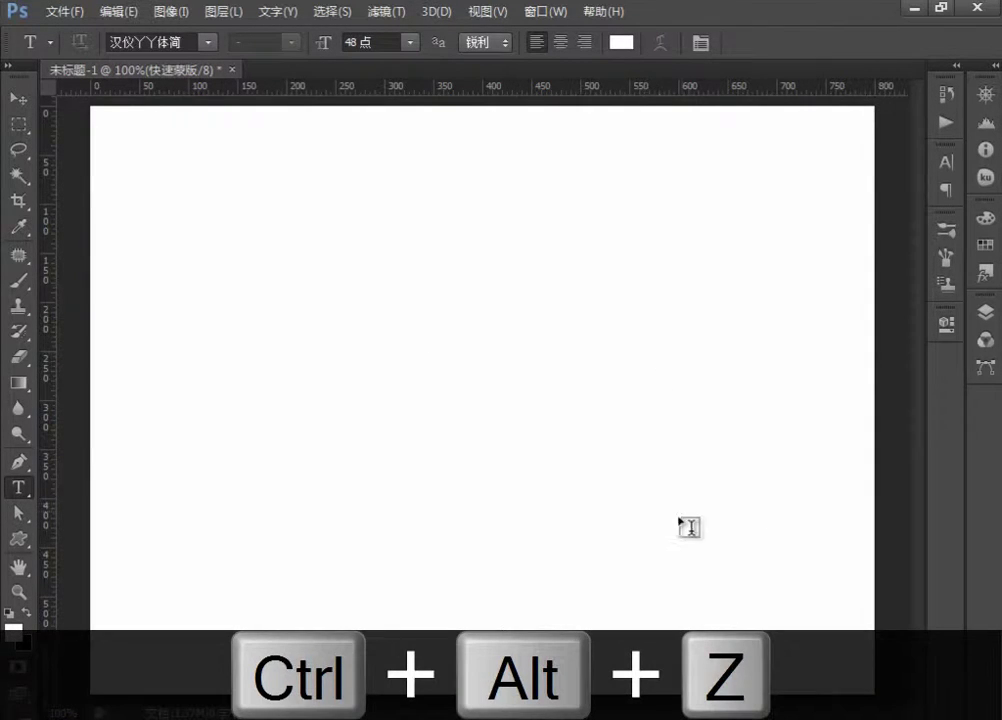
Create a type-mask selection reading 'he jie dhgjkl' with the Horizontal Type Mask Tool
right_click(18, 487)
click(100, 521)
click(299, 345)
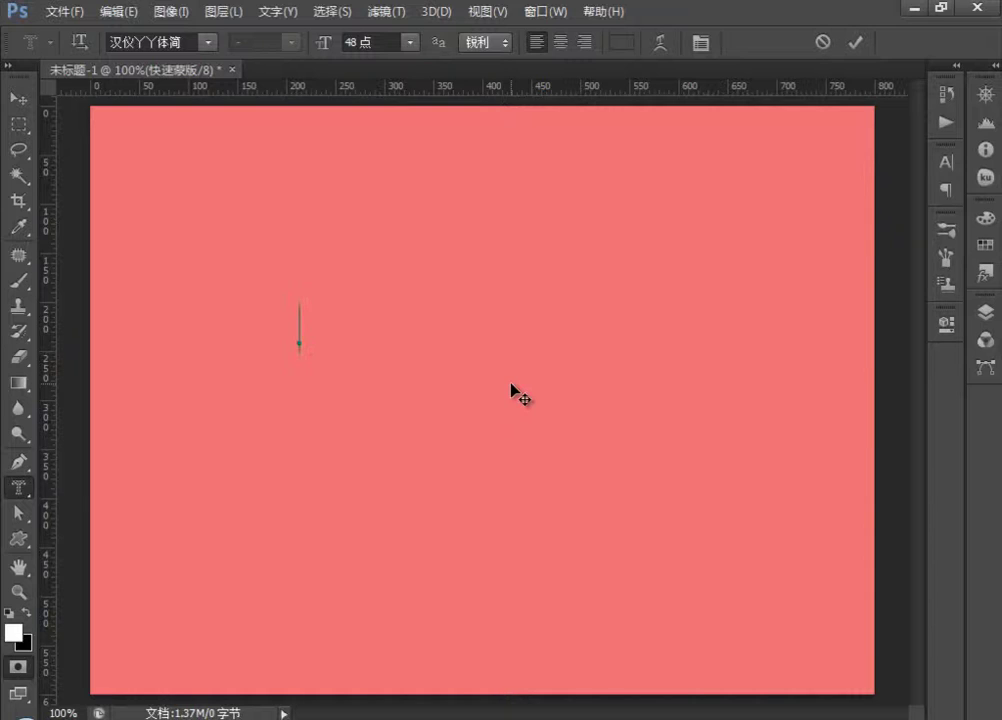
text(he jie)
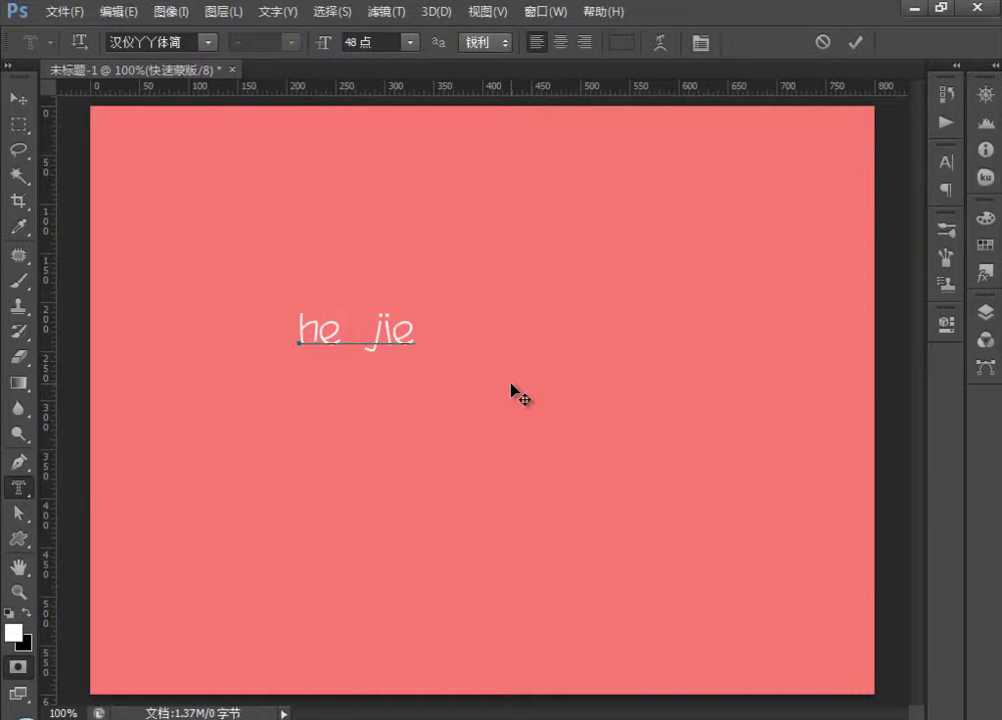
text(  dhgjkl)
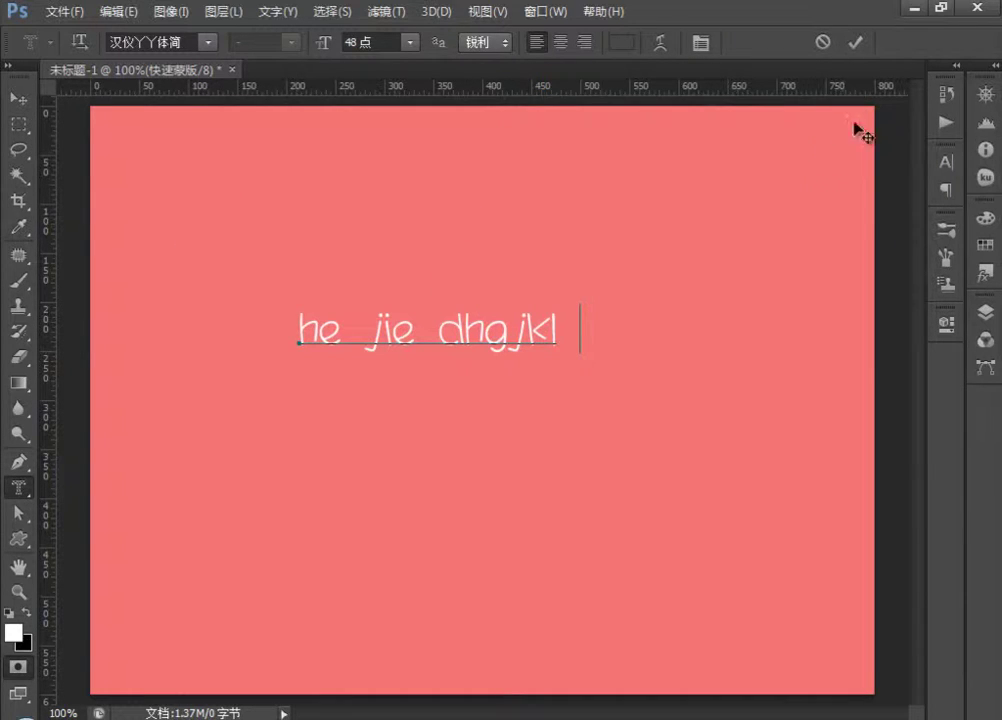
click(855, 42)
key(q)
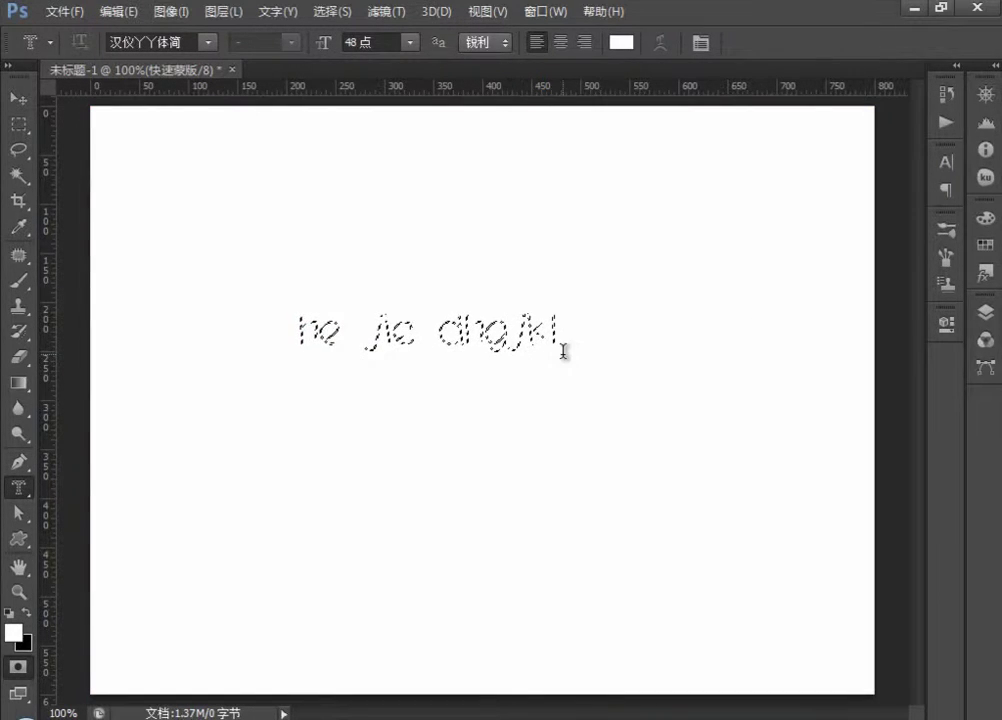
Fill the selection black on a new layer 图层 1, deselect, and check it against the background
click(986, 313)
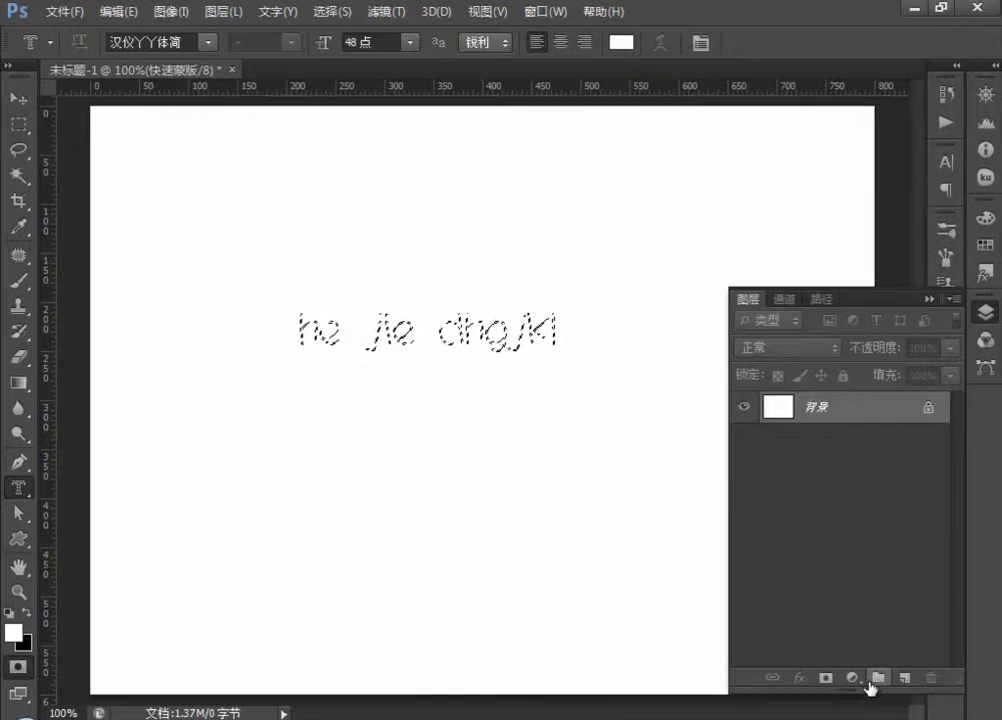
click(904, 677)
key(alt+Delete)
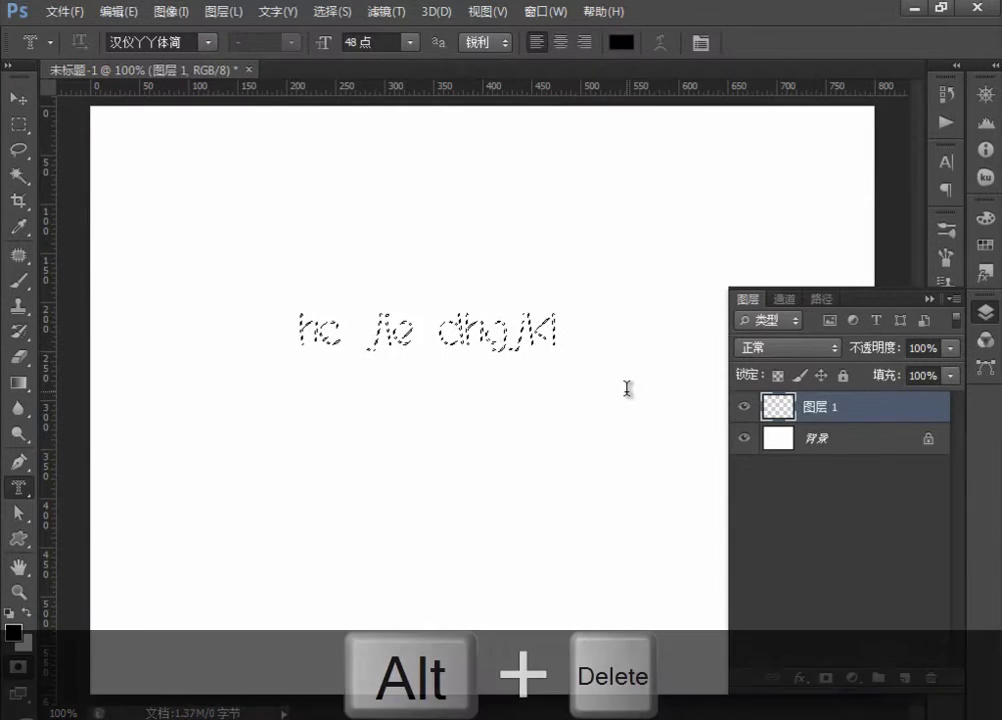
key(ctrl+d)
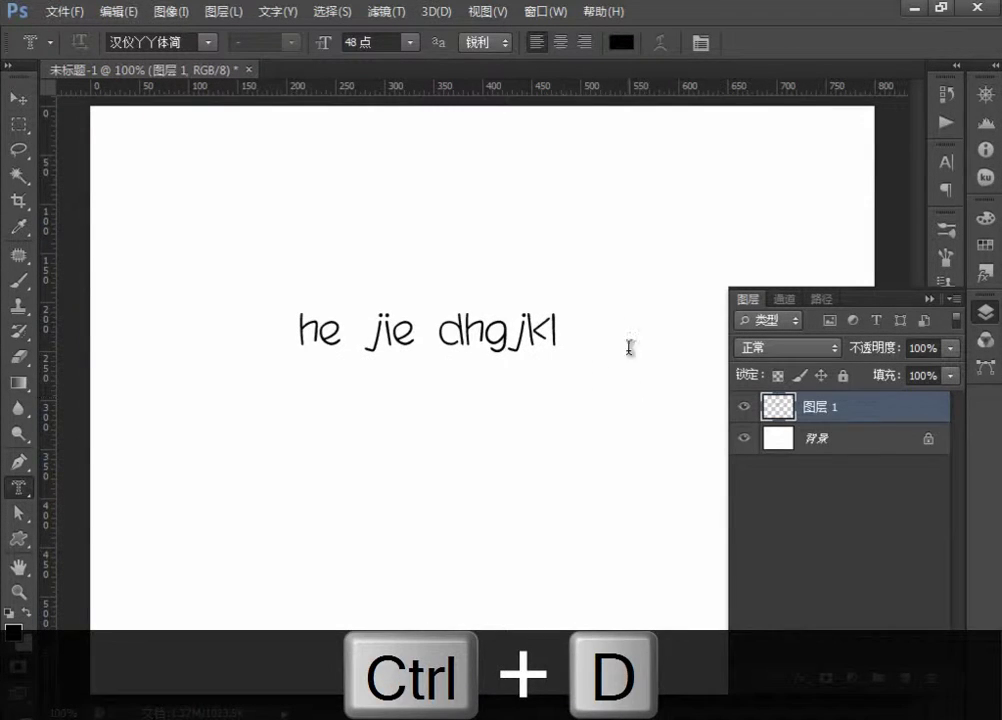
click(743, 438)
click(743, 438)
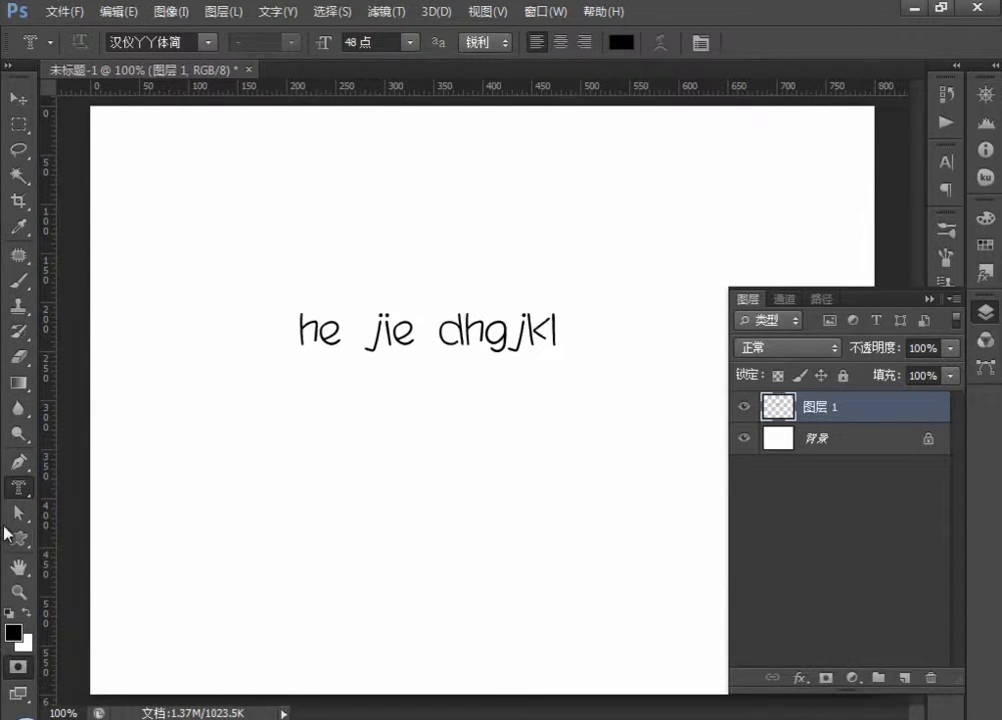
Try the Vertical Type and Vertical Type Mask tools, typing and erasing sample letters
right_click(22, 487)
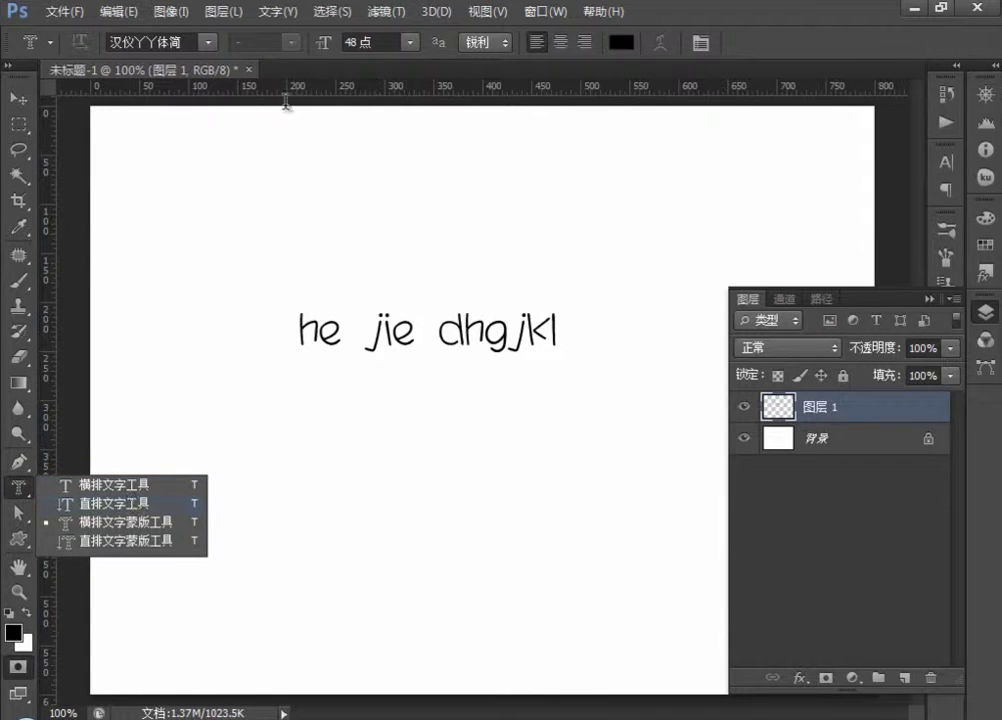
click(105, 503)
click(214, 241)
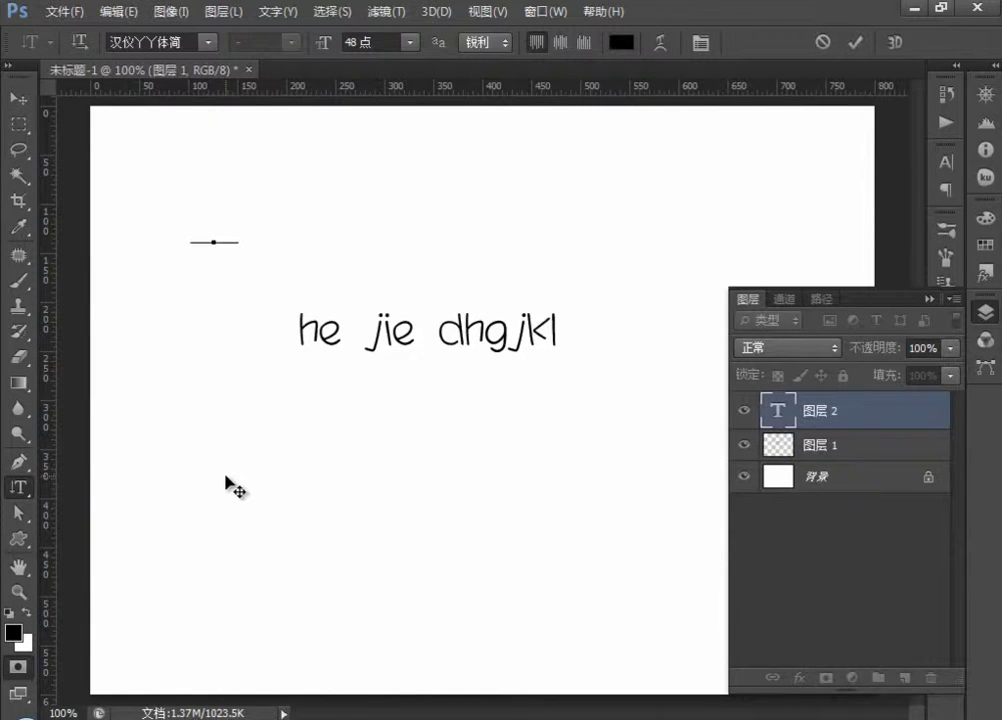
text(fjhjcf)
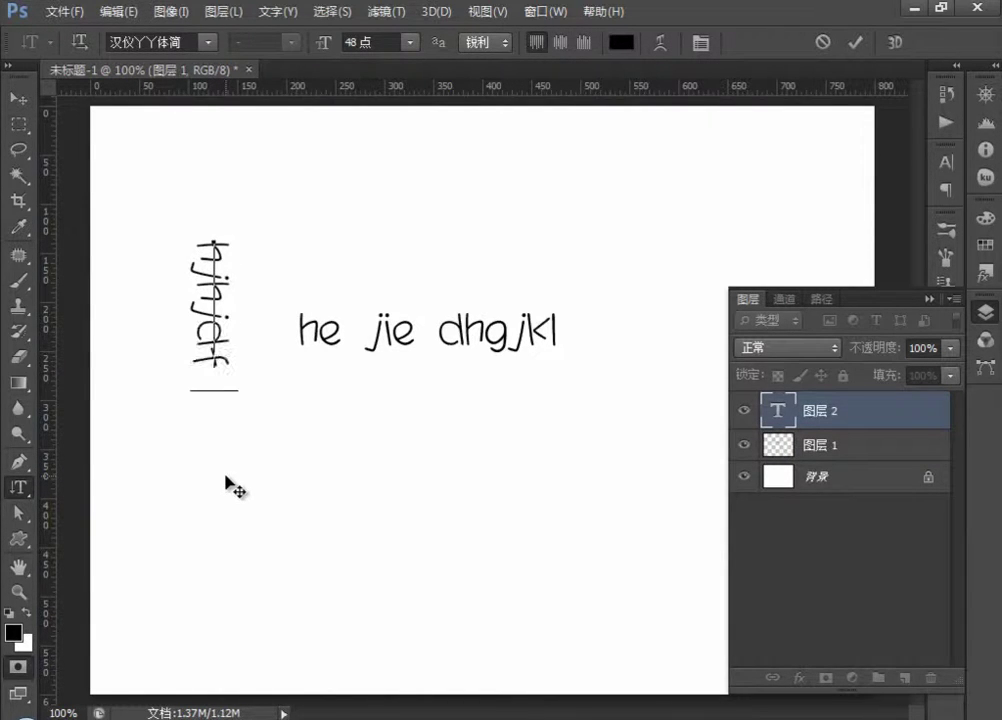
key(BackSpace)
key(BackSpace)
key(BackSpace)
key(BackSpace)
key(BackSpace)
key(BackSpace)
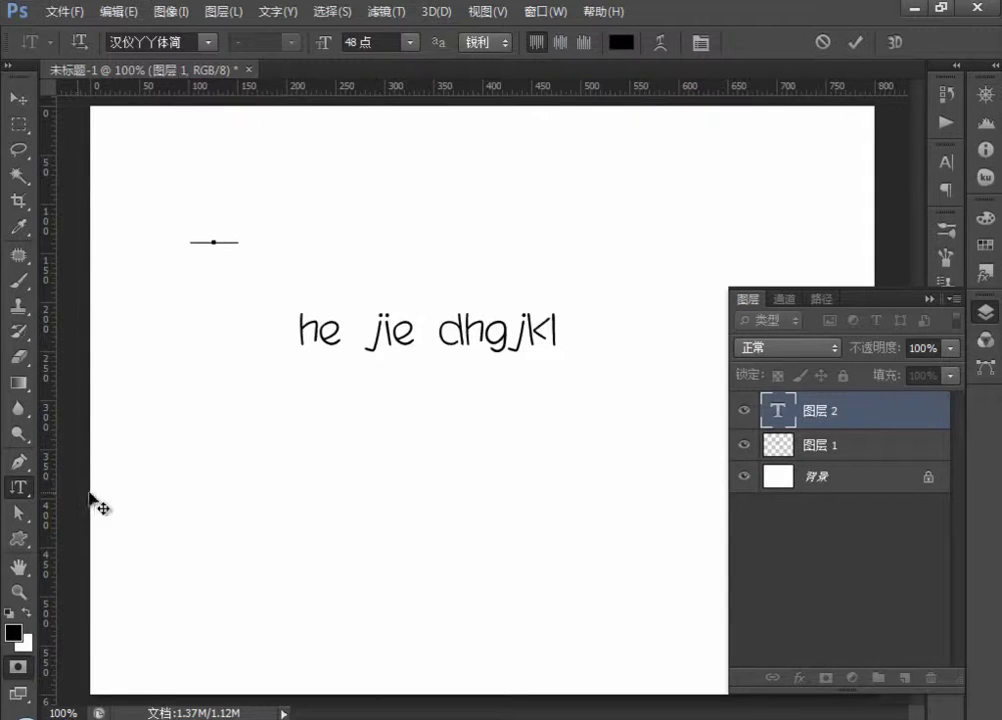
right_click(24, 491)
click(124, 546)
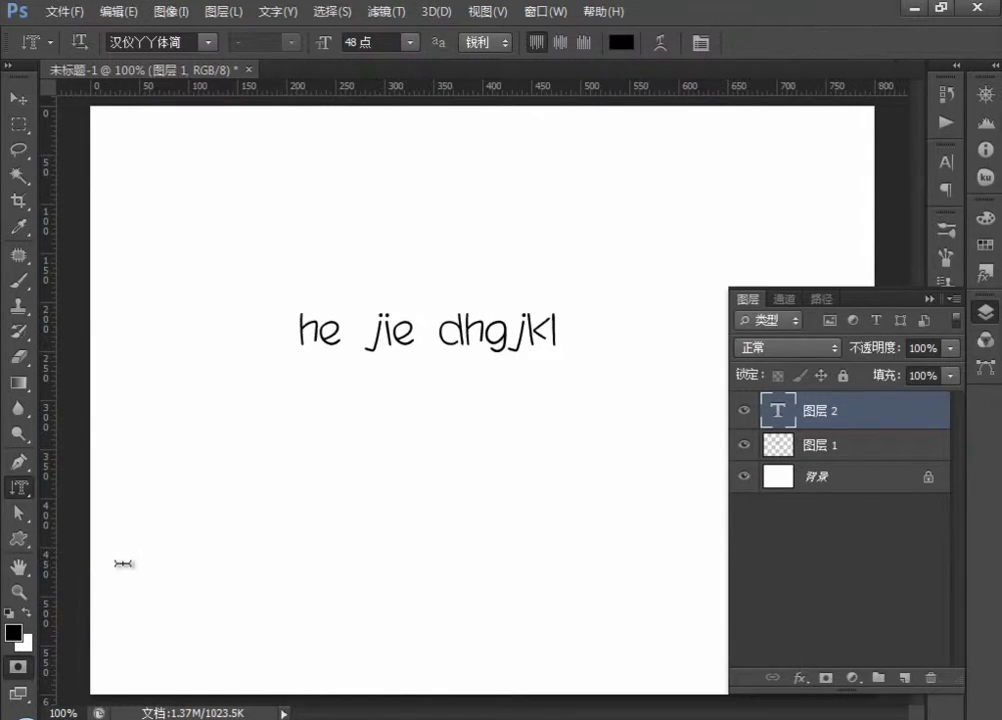
click(634, 253)
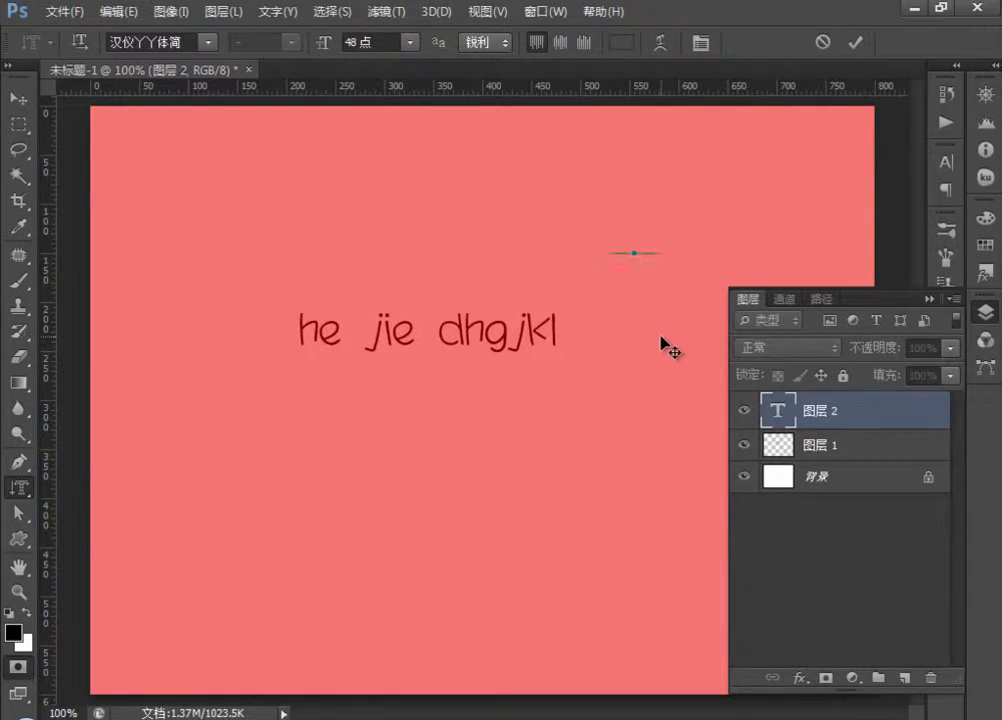
text(hajkhjkad)
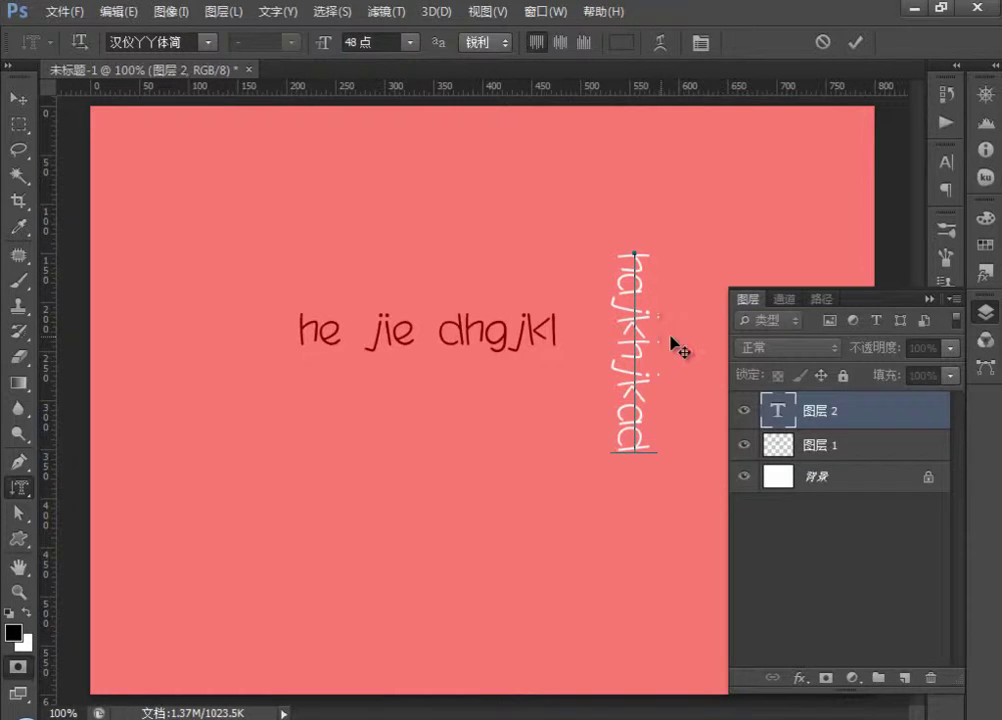
key(BackSpace)
key(BackSpace)
key(BackSpace)
key(BackSpace)
key(BackSpace)
key(BackSpace)
key(BackSpace)
key(BackSpace)
key(BackSpace)
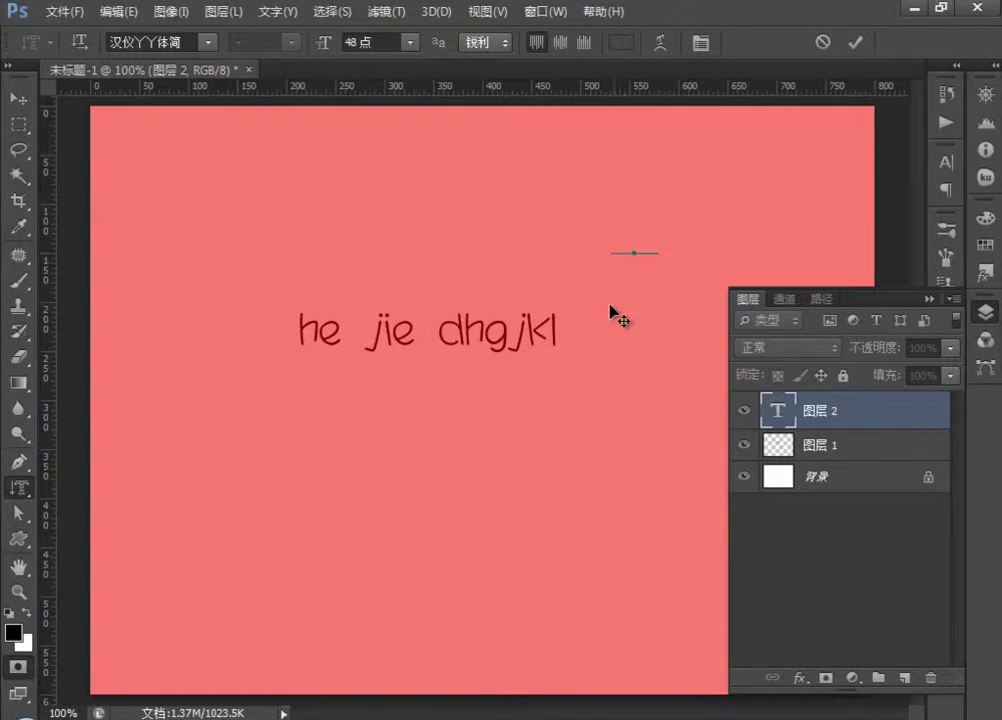
Delete the two drawn layers, including 图层 1, by dragging them to the trash
click(776, 410)
drag(939, 643, 930, 677)
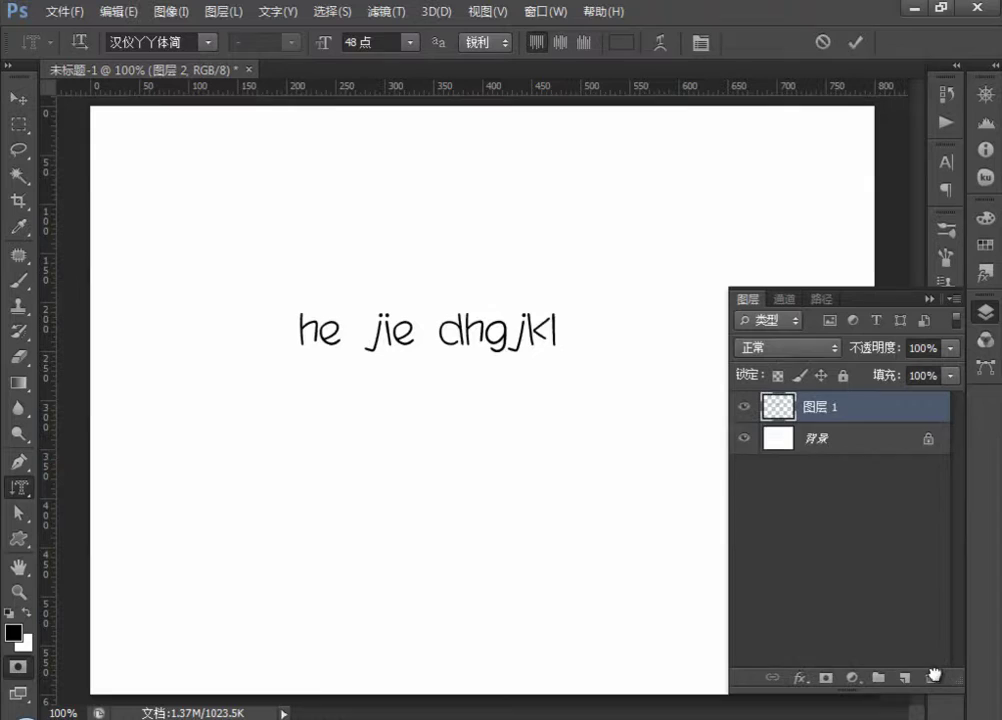
drag(776, 410, 930, 677)
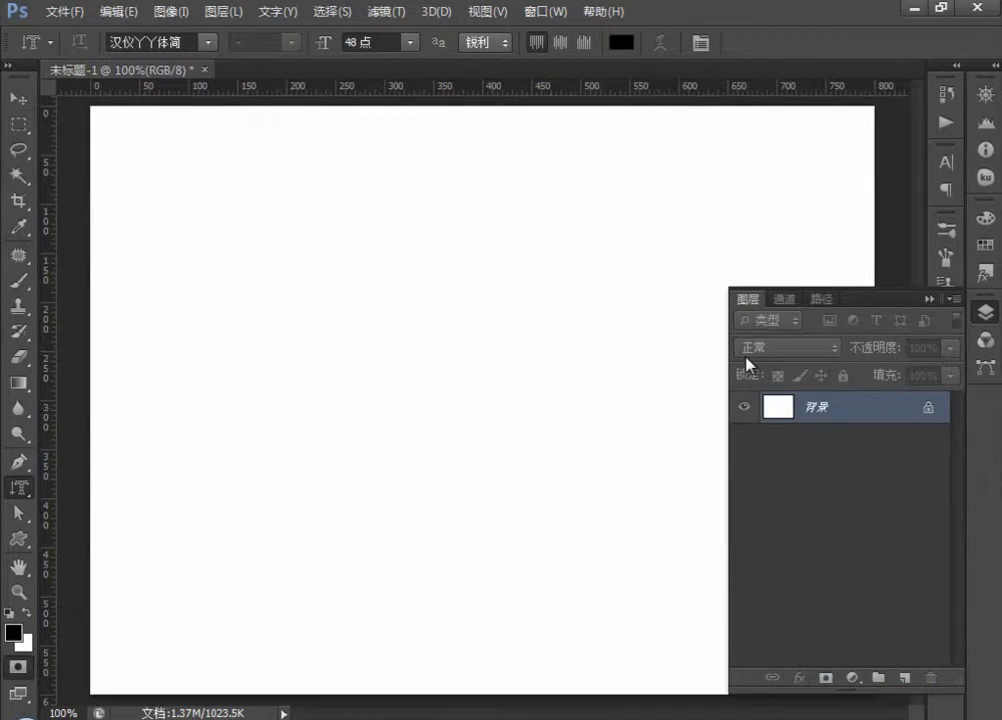
Type 'hejie' with the Horizontal Type Mask Tool and select the word
right_click(19, 488)
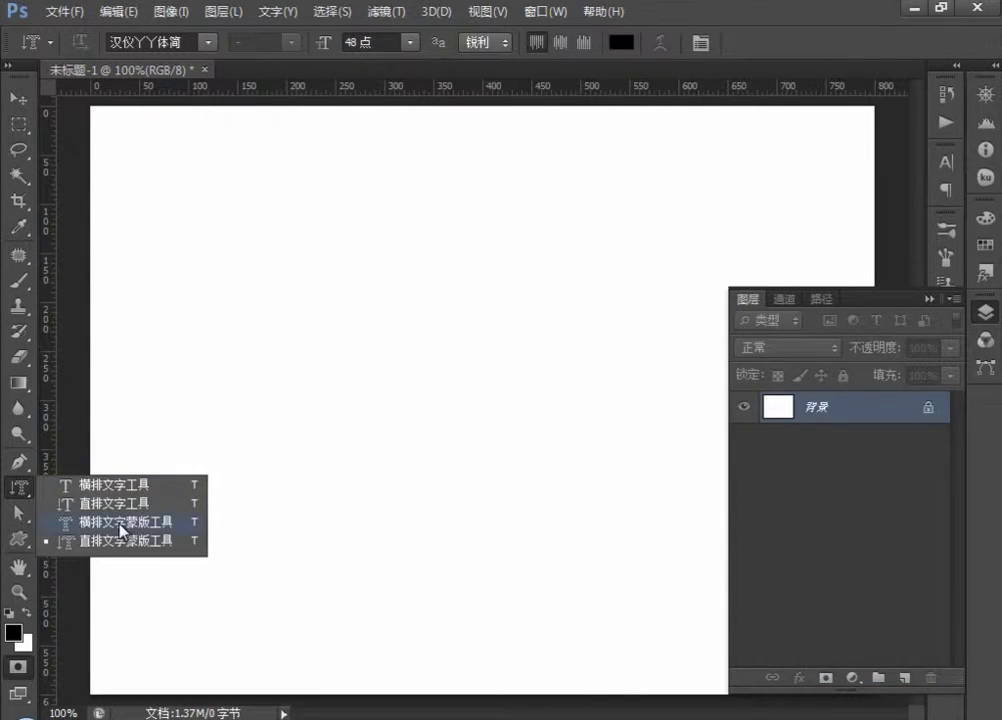
click(139, 522)
click(265, 402)
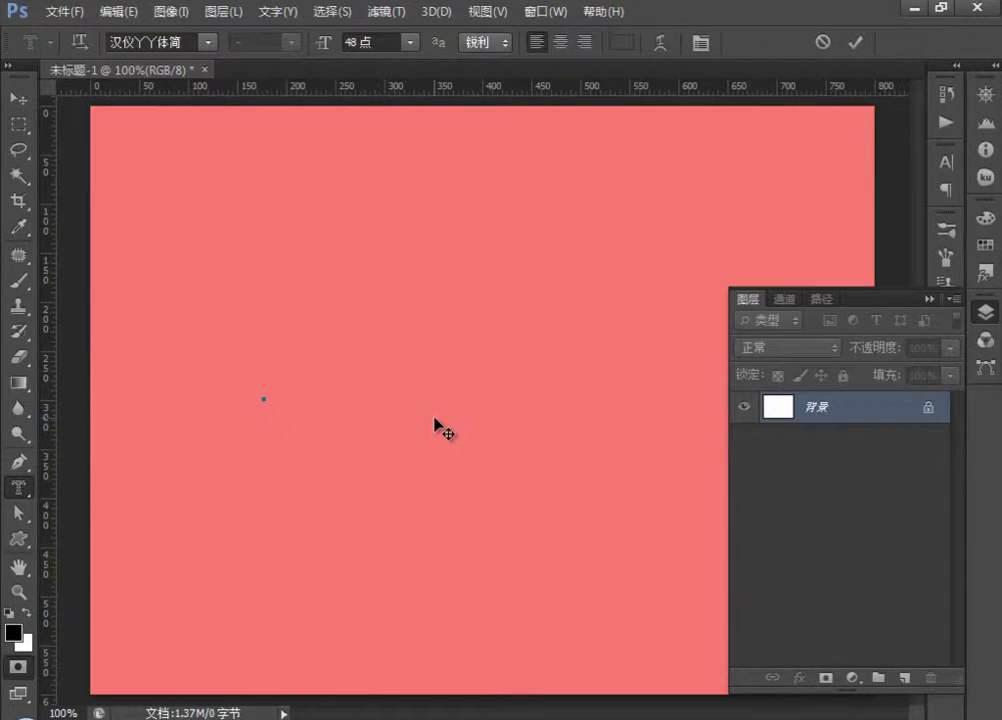
text(hejie)
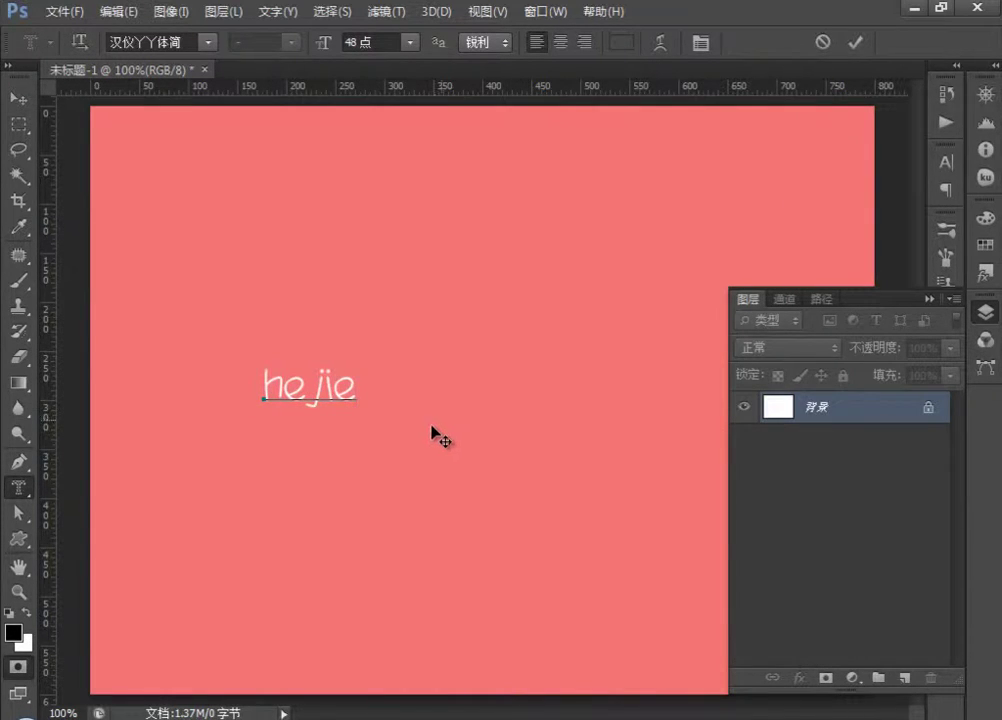
key(Return)
drag(345, 392, 246, 403)
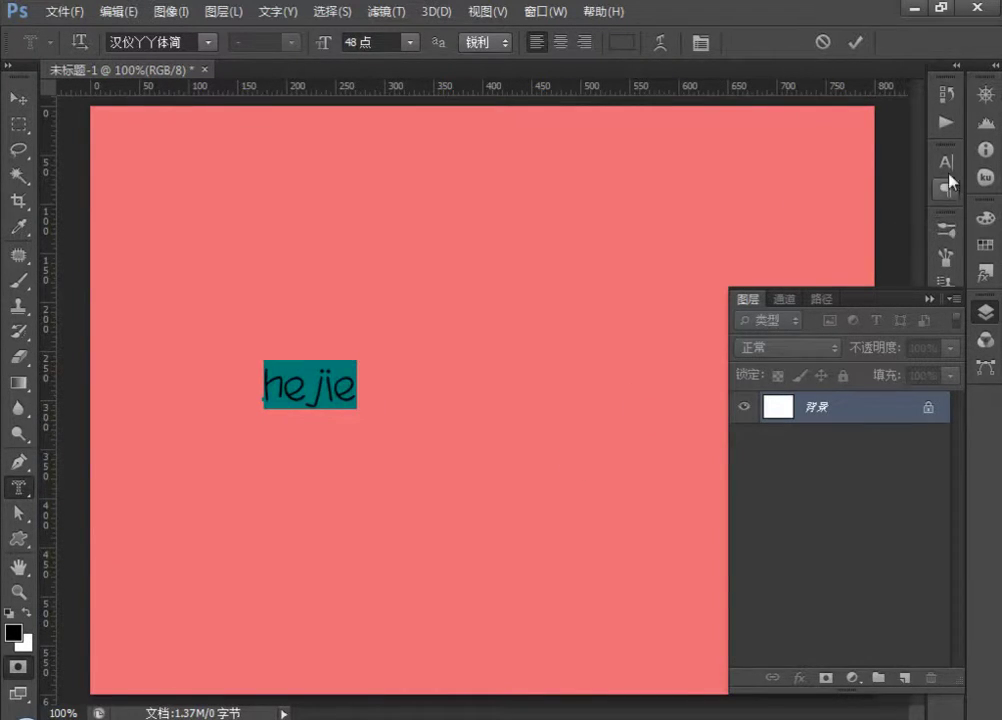
Set the text to 119 pt Arial in the Character panel
click(945, 162)
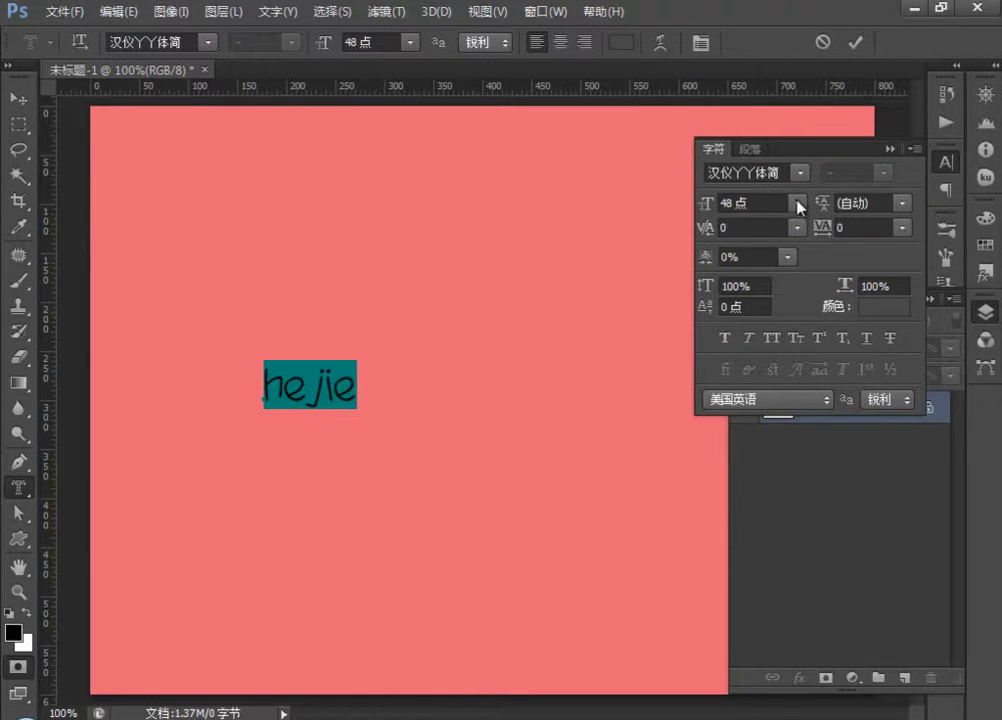
drag(710, 210, 778, 206)
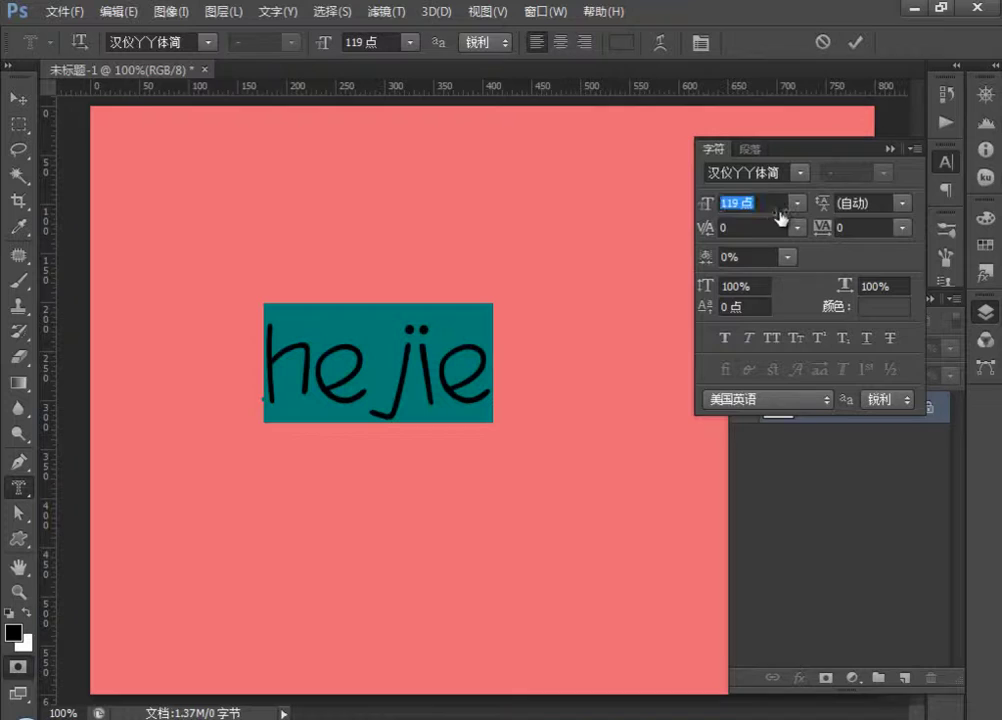
click(797, 175)
scroll(790, 300, down, 10)
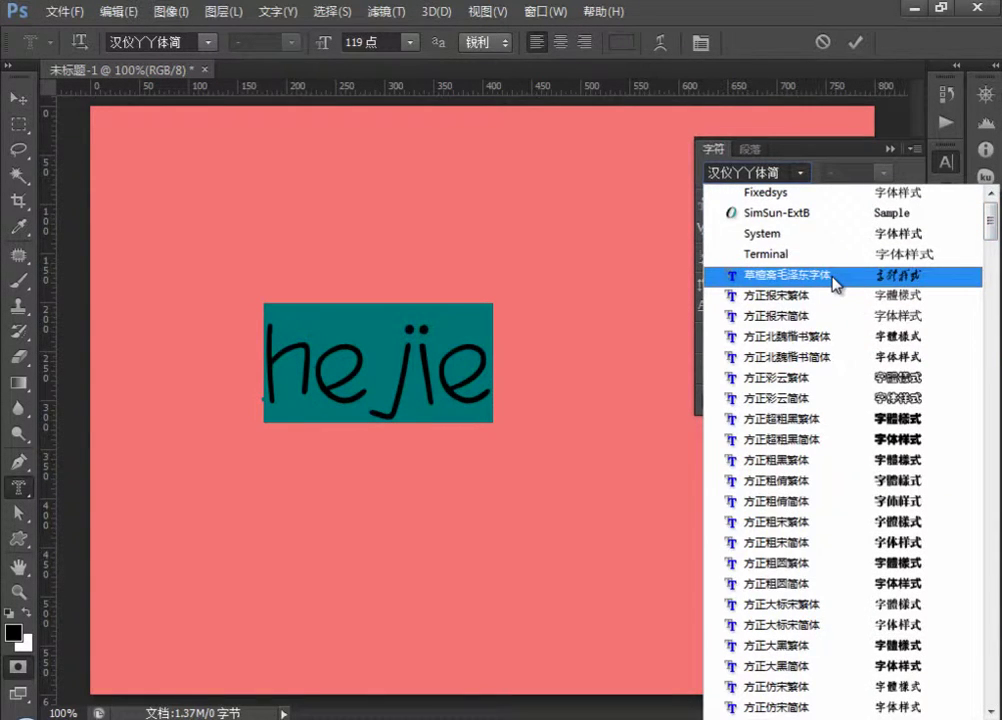
scroll(855, 315, down, 15)
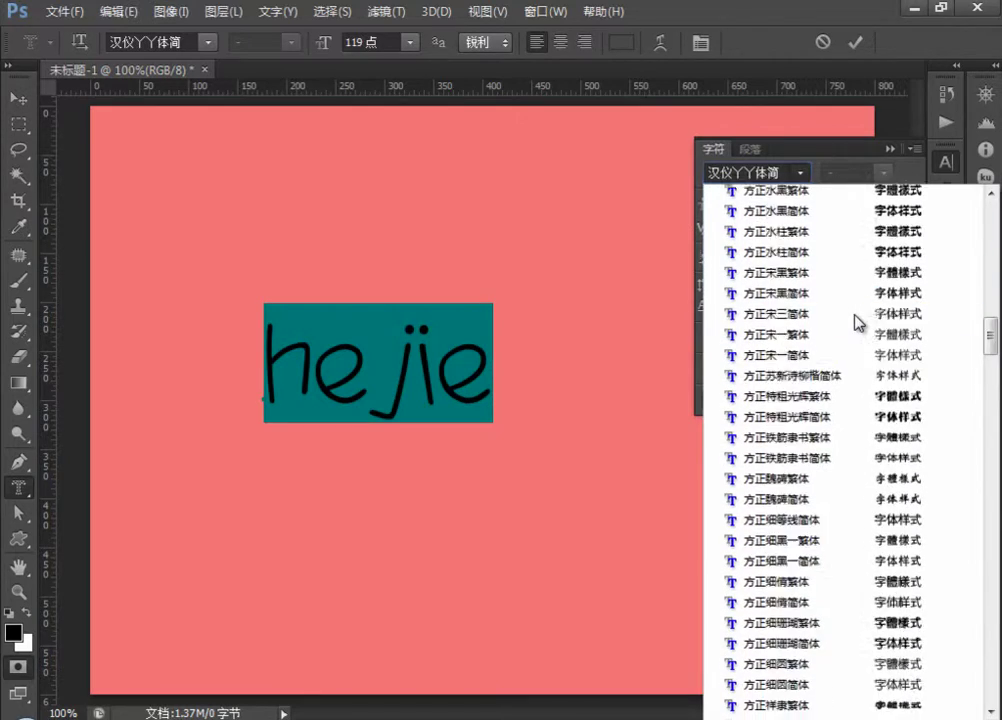
scroll(856, 316, down, 15)
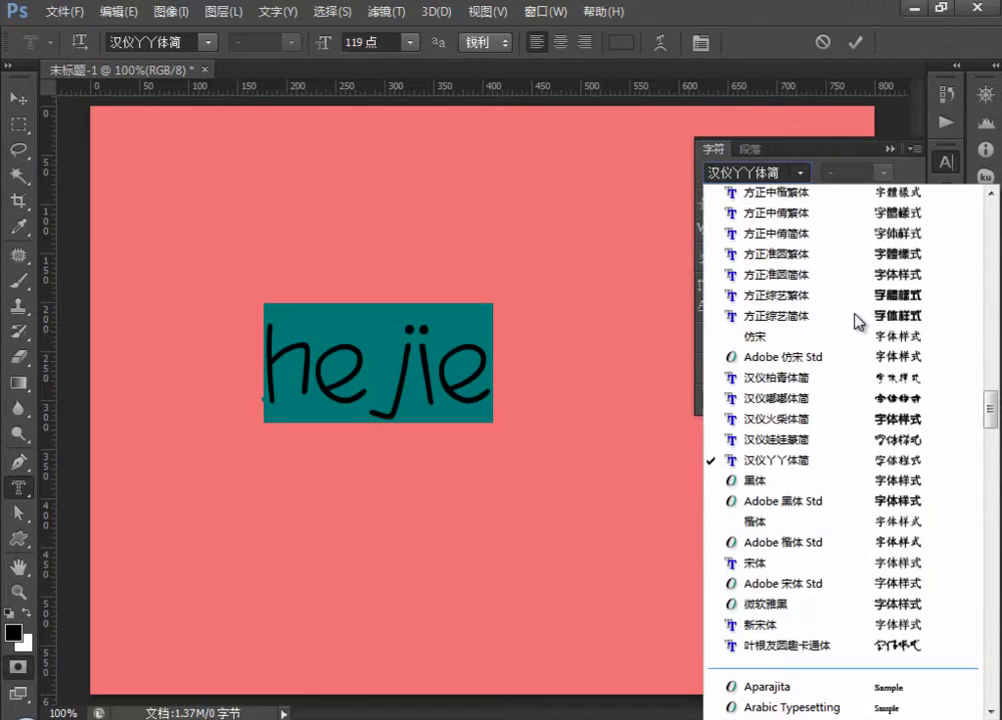
scroll(858, 322, down, 1)
scroll(858, 322, down, 3)
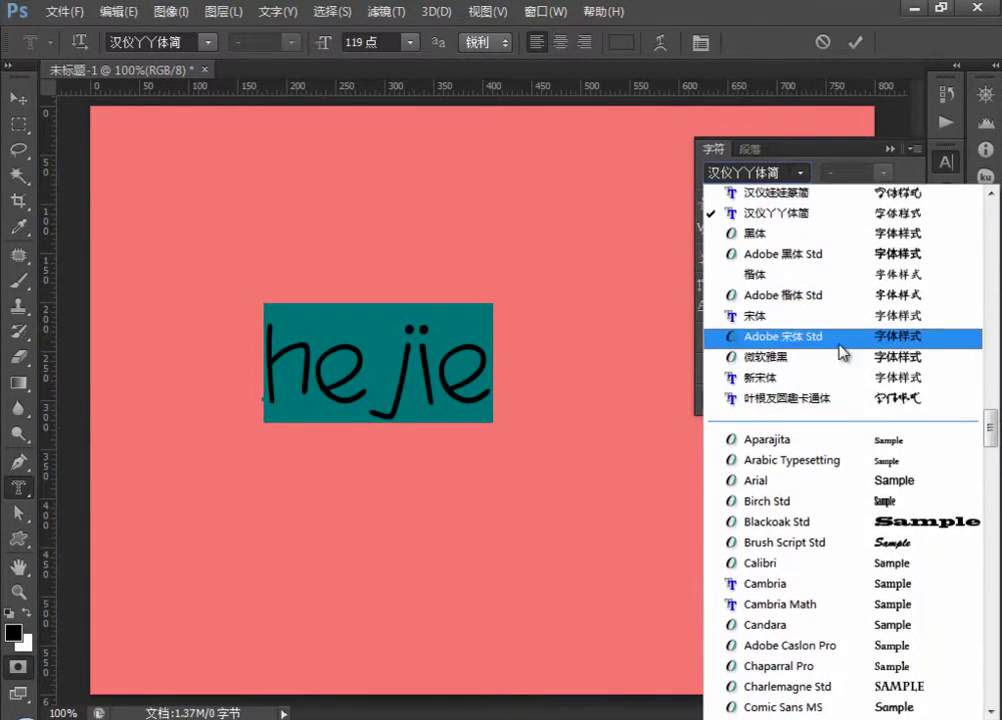
click(862, 482)
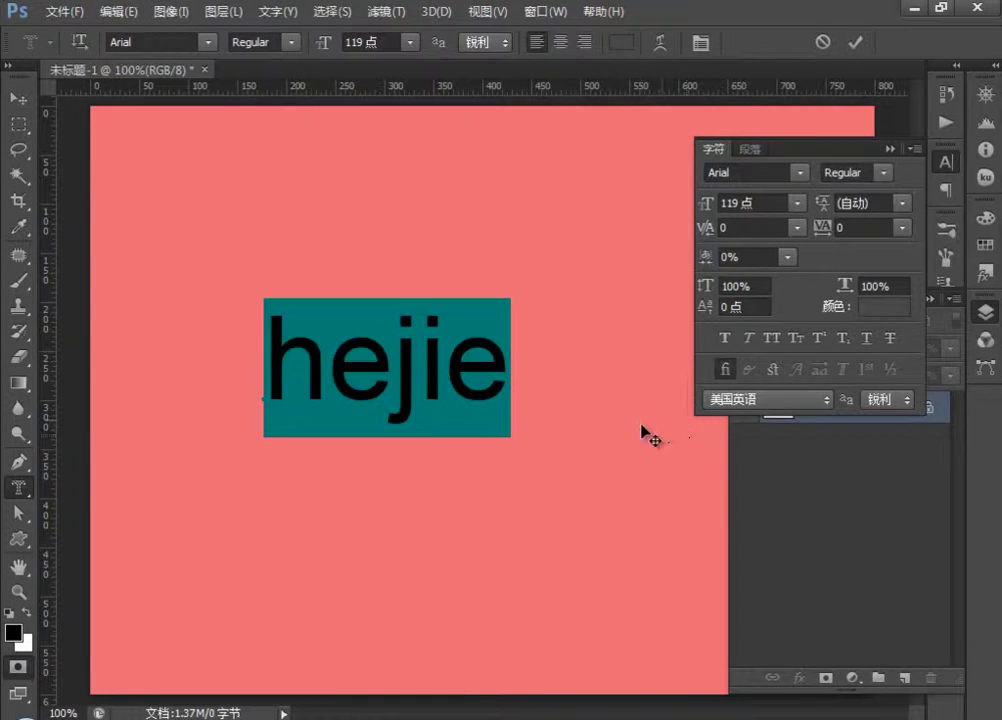
Leave faux bold off, close the Character panel, and commit the text as a selection
click(725, 340)
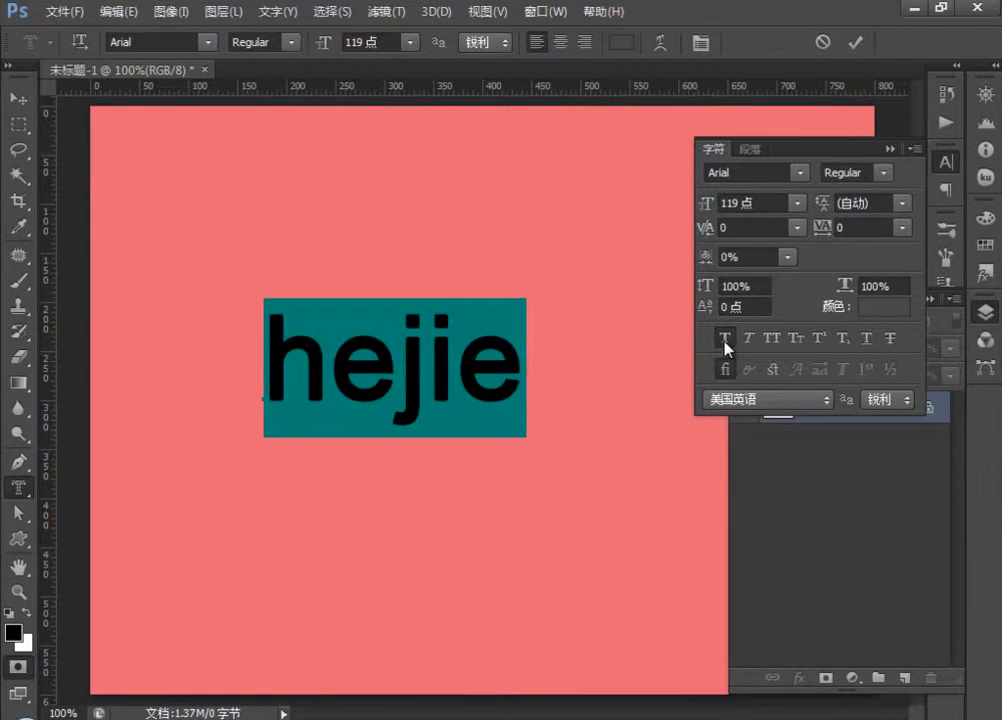
click(725, 340)
click(889, 150)
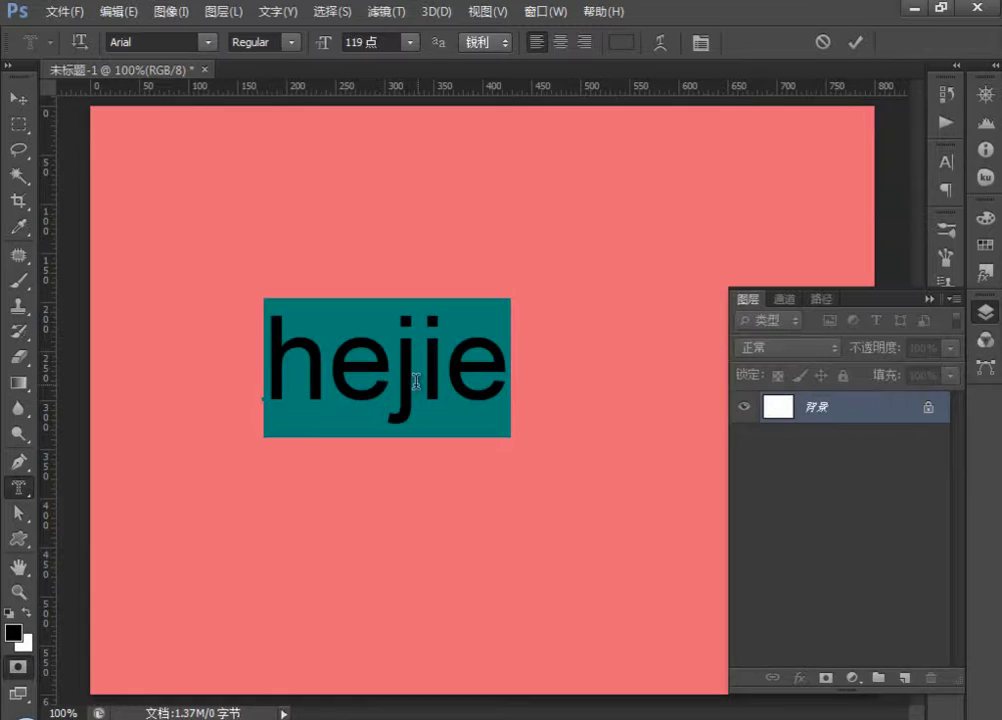
click(12, 99)
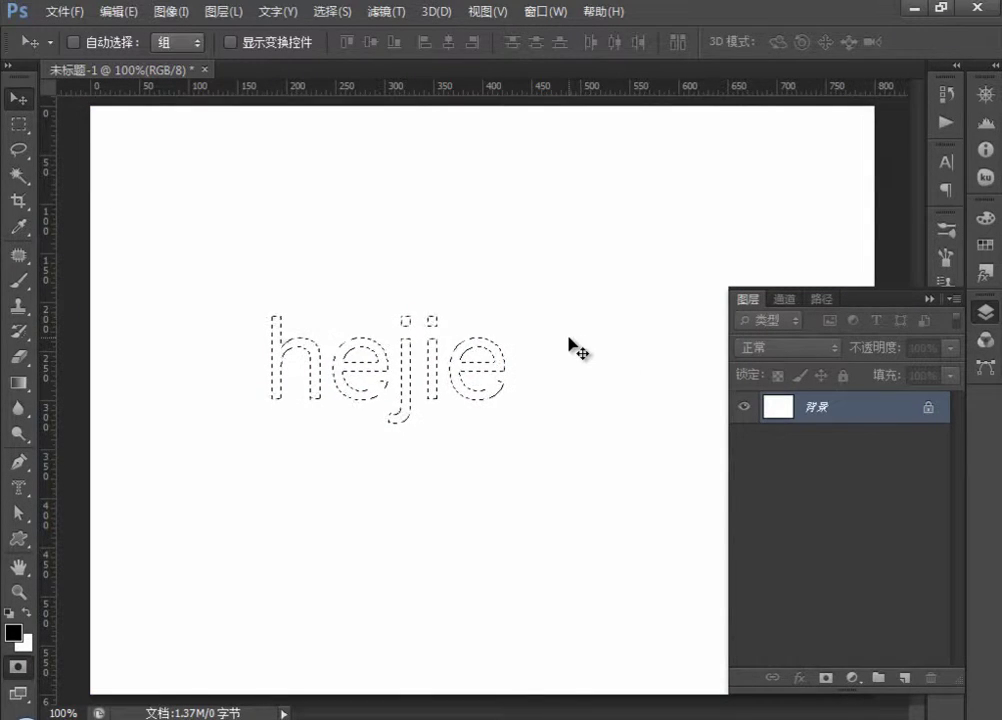
Scale the hejie selection up to about 126% with Transform Selection
click(18, 124)
right_click(313, 359)
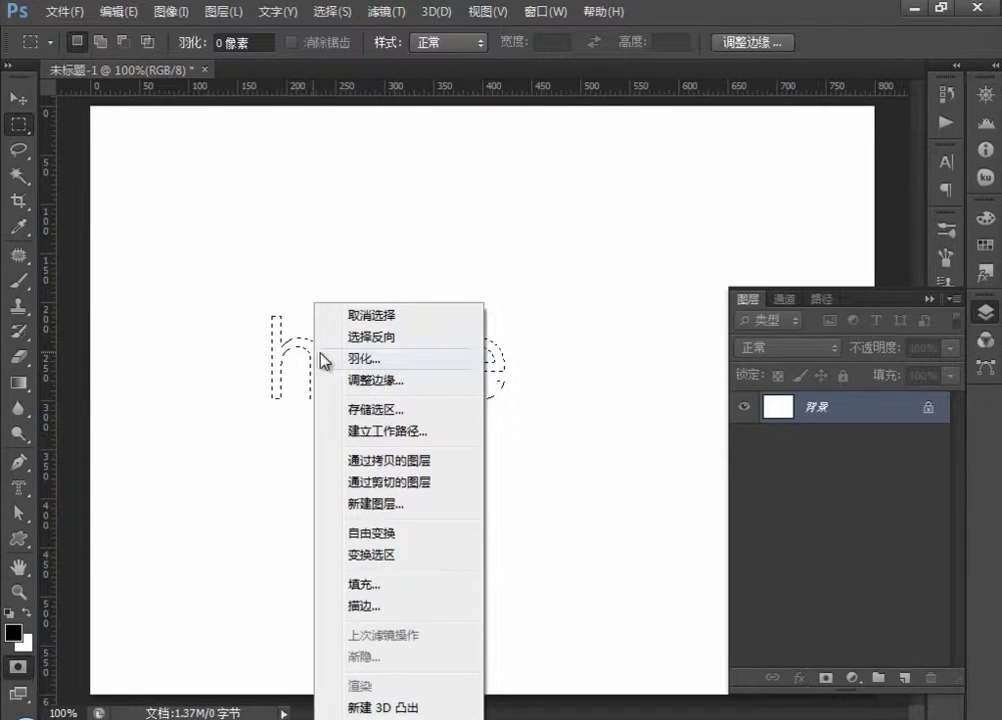
click(376, 555)
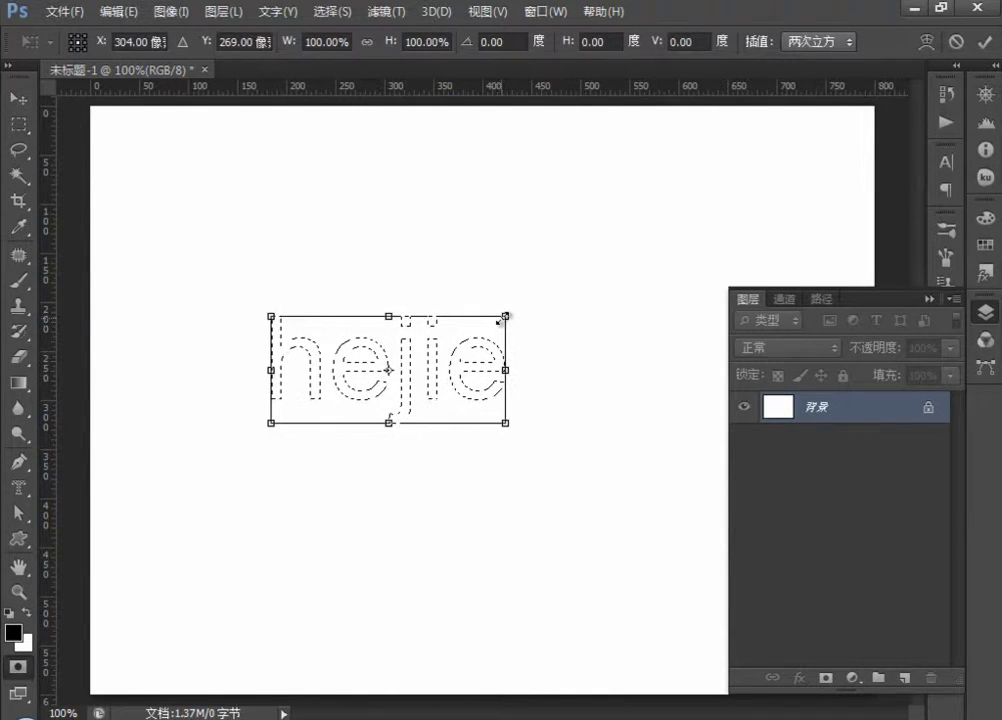
drag(503, 318, 560, 280)
key(Return)
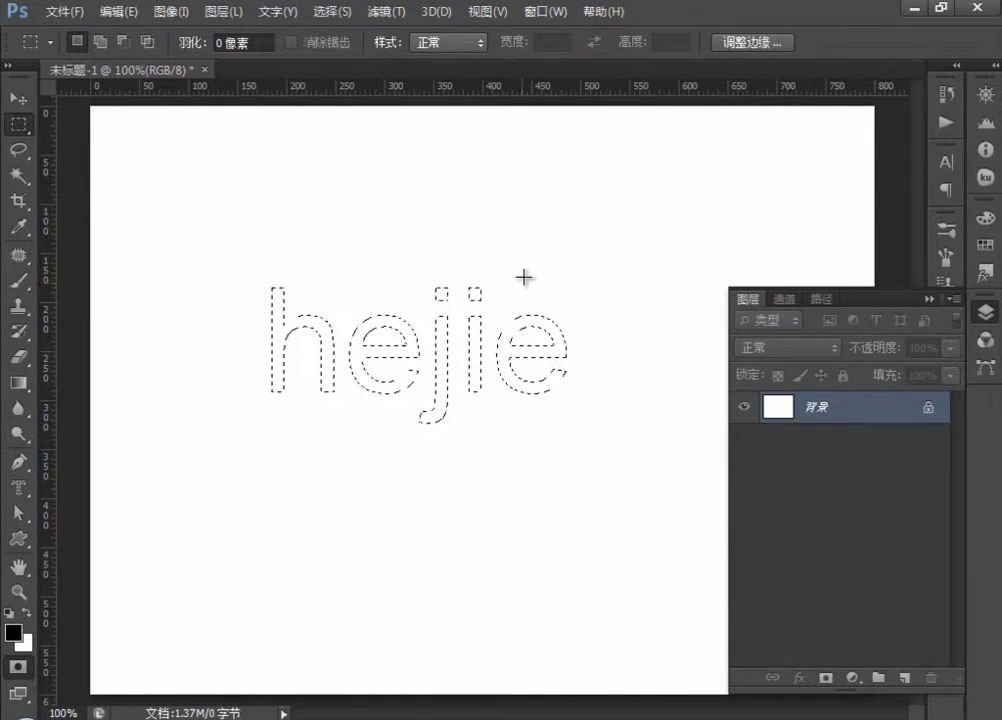
click(340, 11)
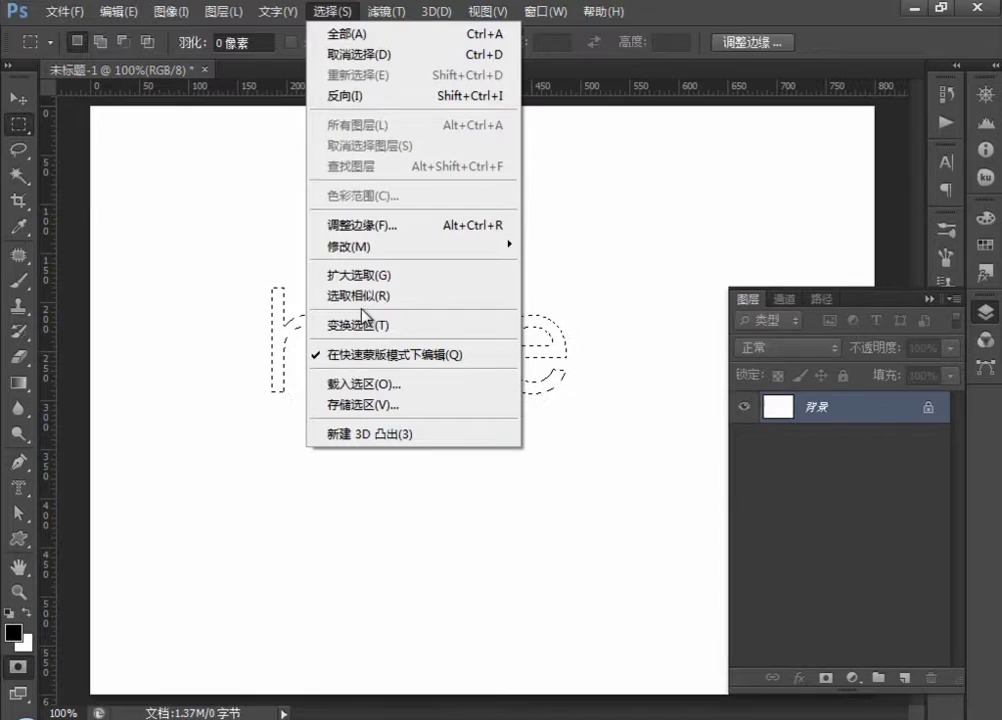
Expand the hejie selection by 3 pixels, fill it black, and deselect
mouse_move(366, 251)
click(192, 287)
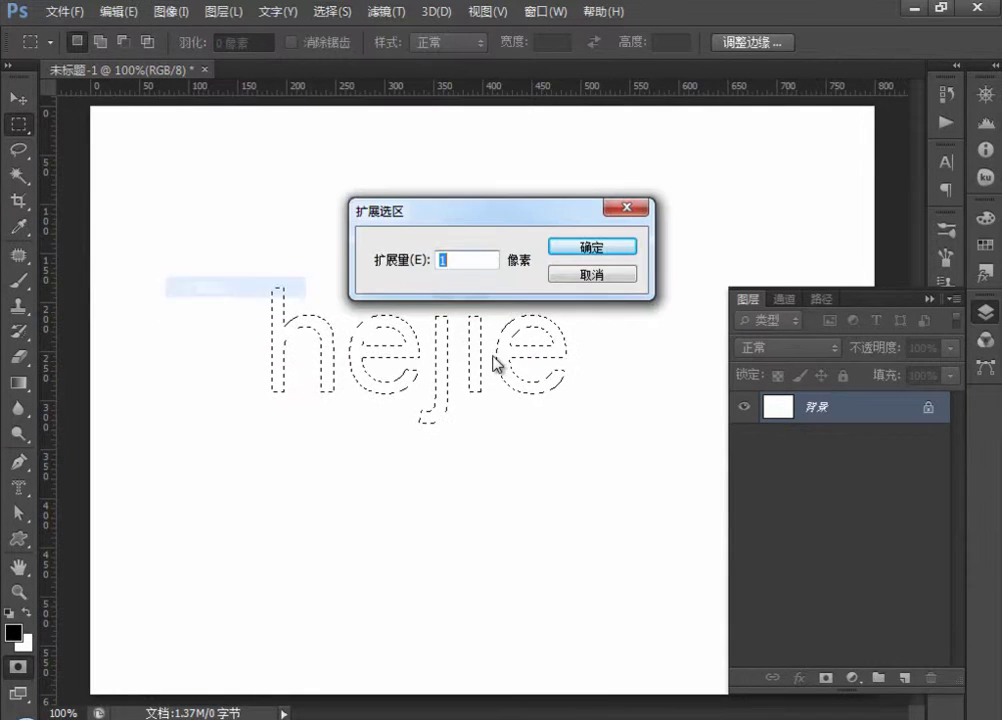
text(3)
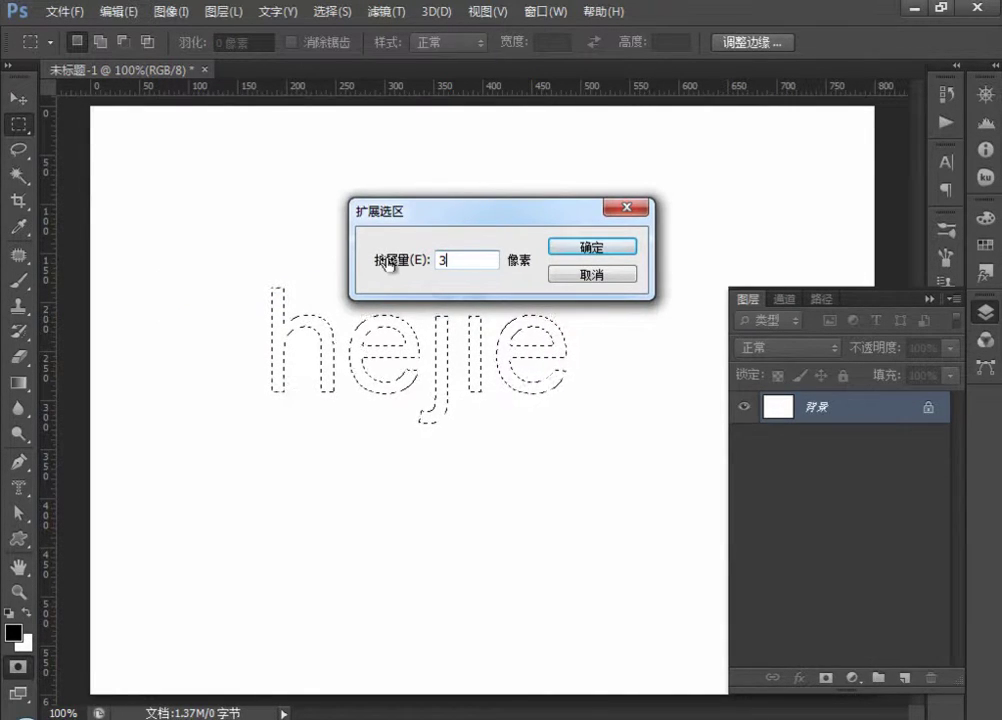
click(578, 251)
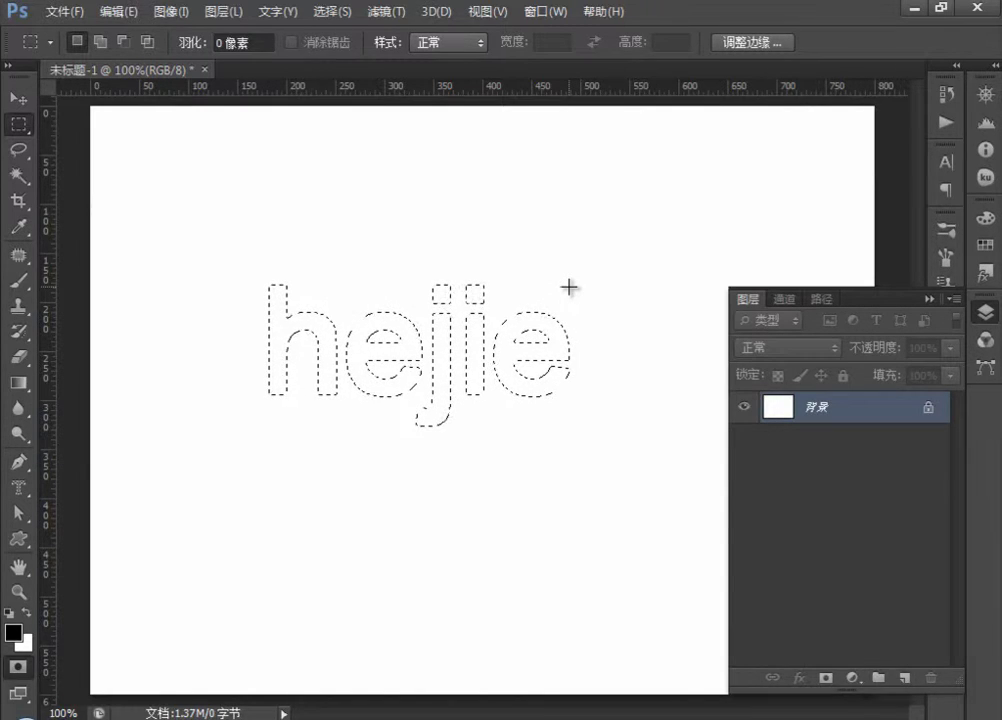
key(alt+Delete)
key(ctrl+d)
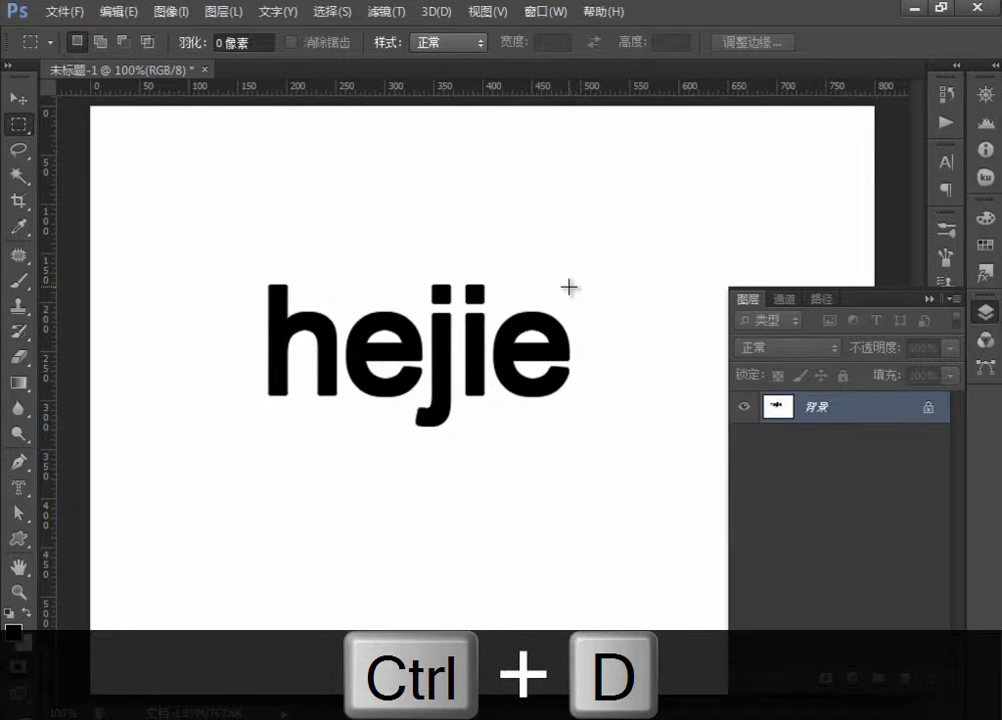
Step back five history states with Ctrl+Alt+Z until the canvas is blank
key(ctrl+alt+z)
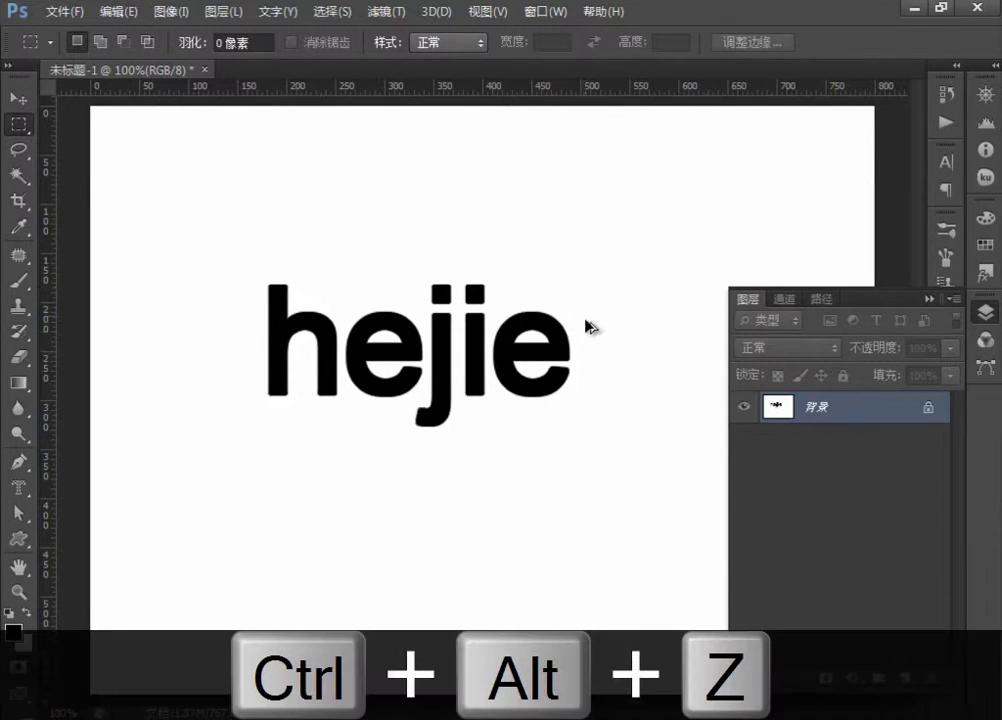
key(ctrl+alt+z)
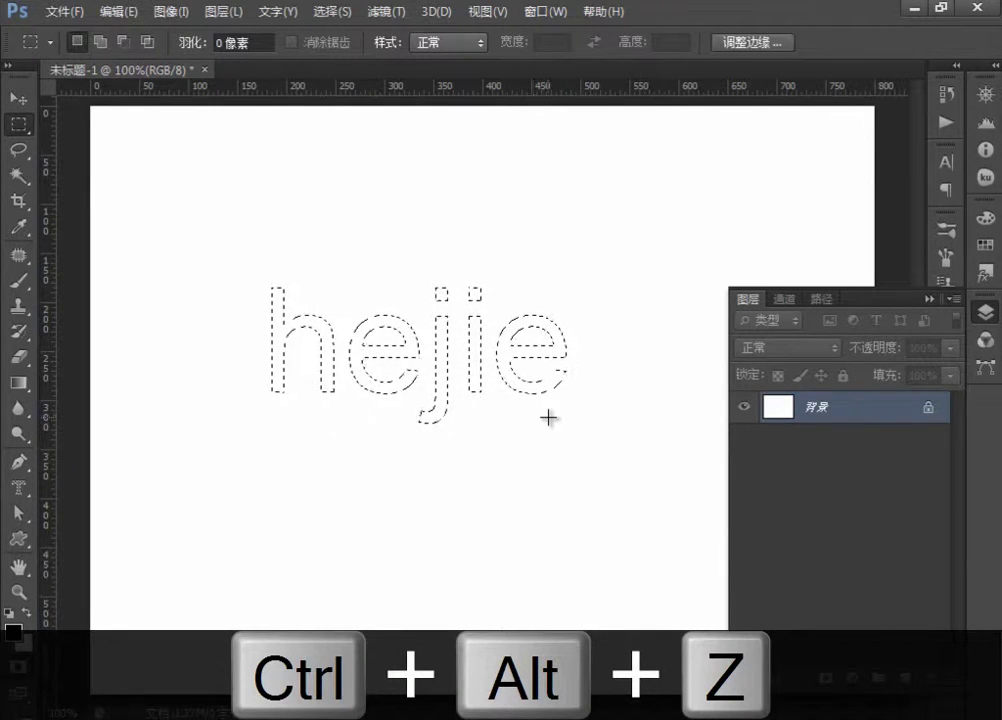
key(ctrl+alt+z)
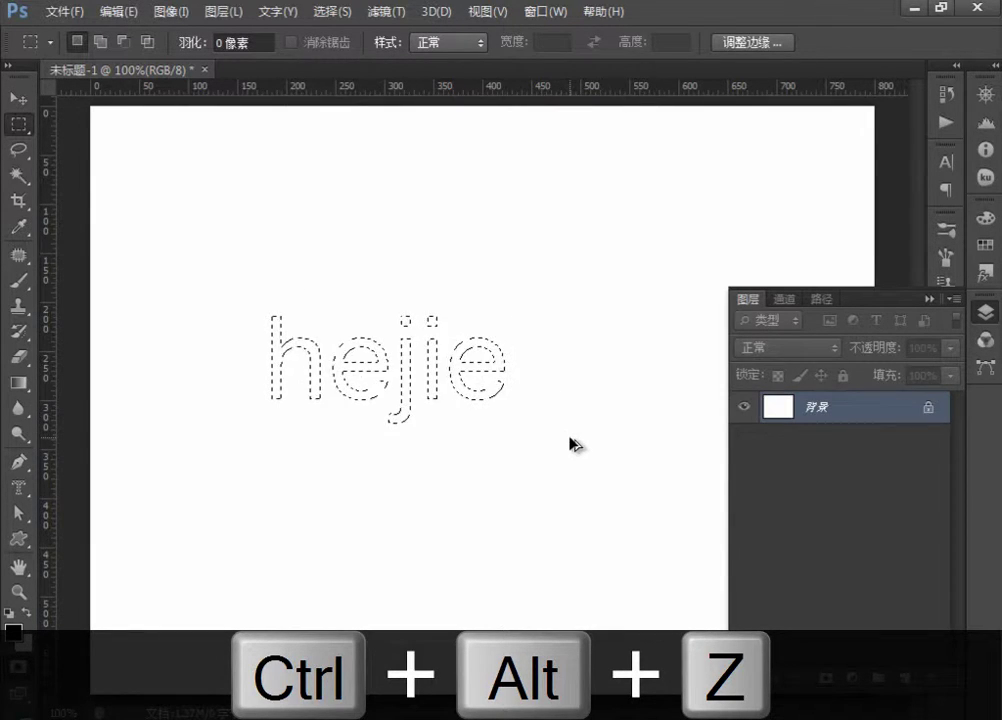
key(ctrl+alt+z)
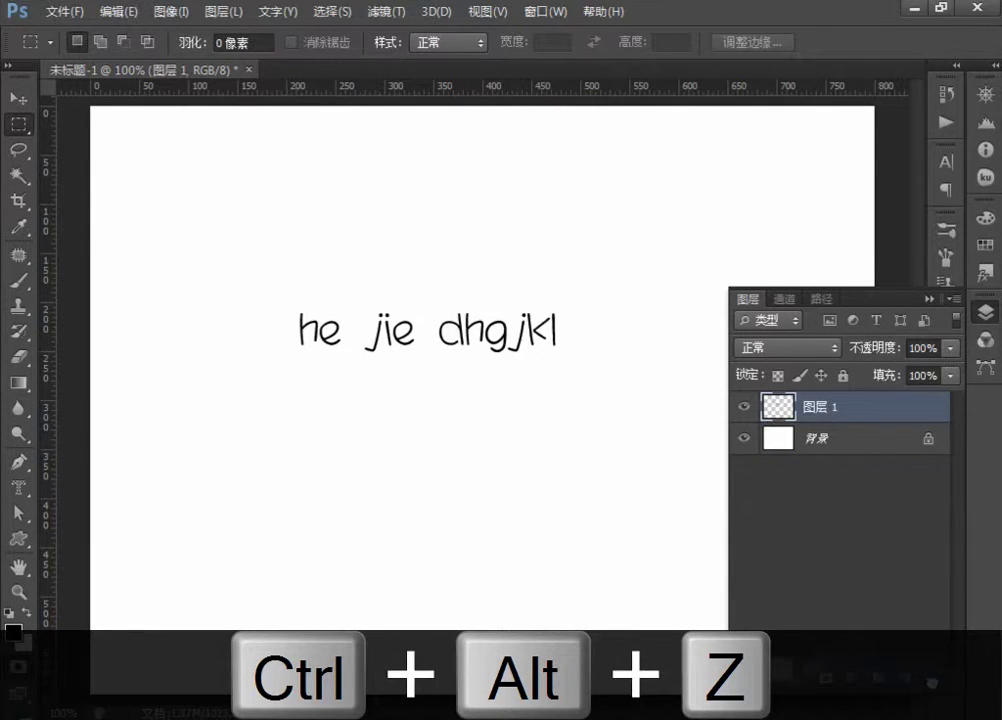
key(ctrl+alt+z)
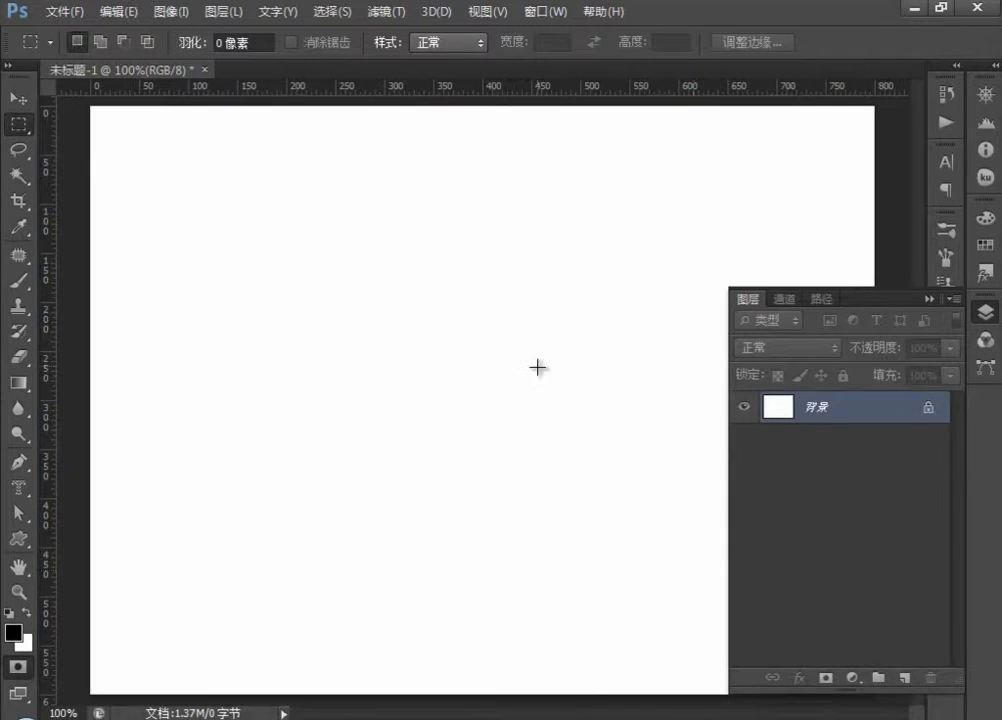
Open the photo IMG_3615.JPG
key(ctrl+o)
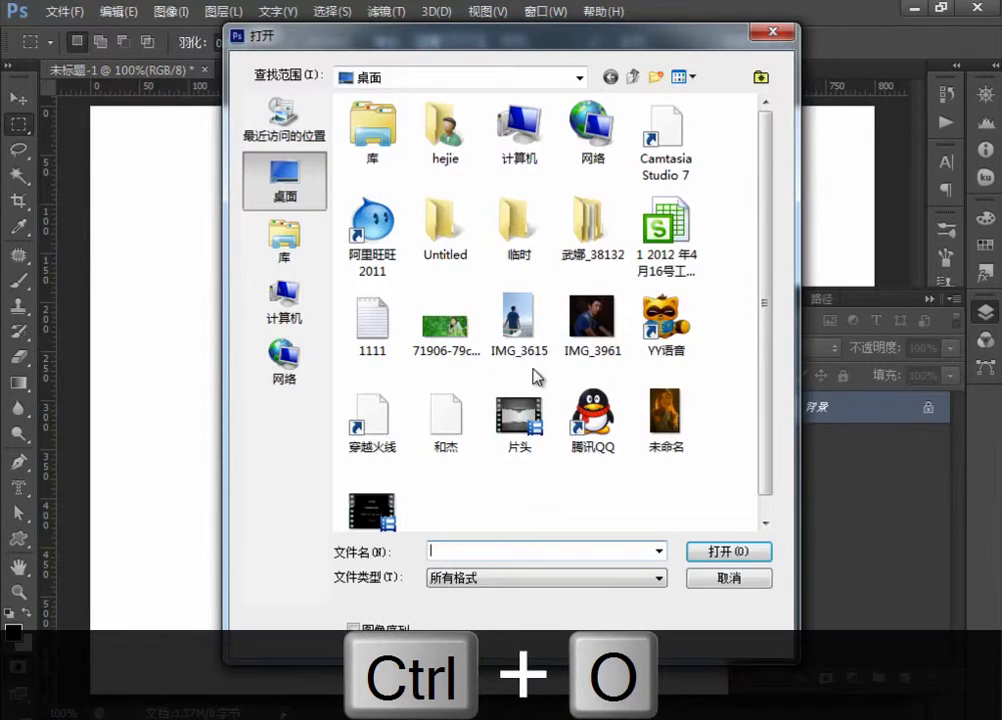
click(591, 318)
click(518, 318)
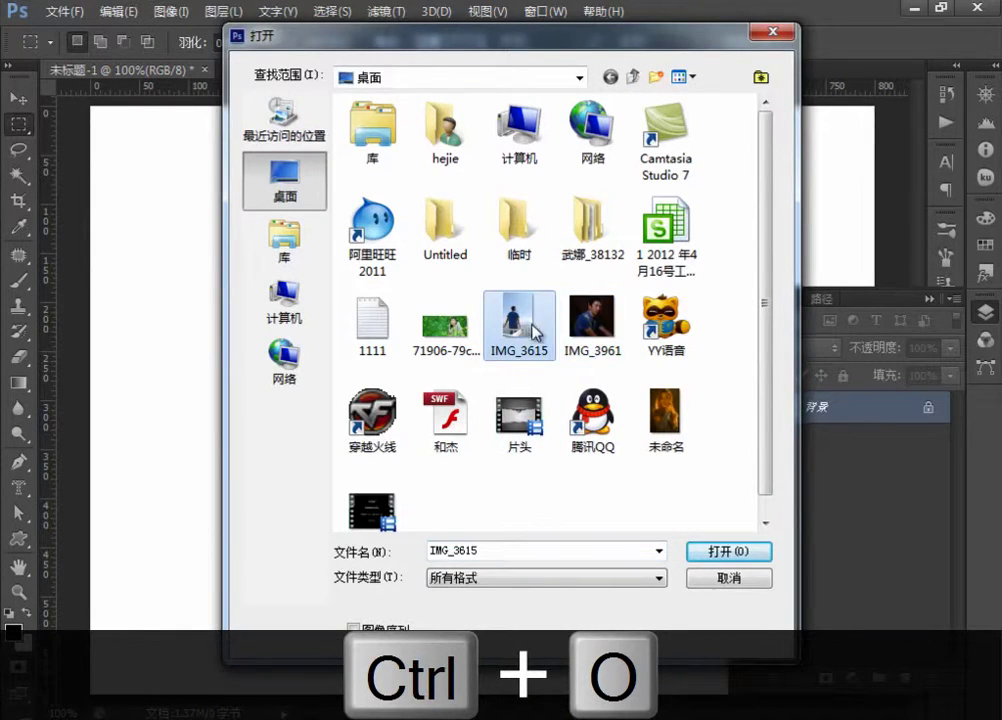
click(728, 578)
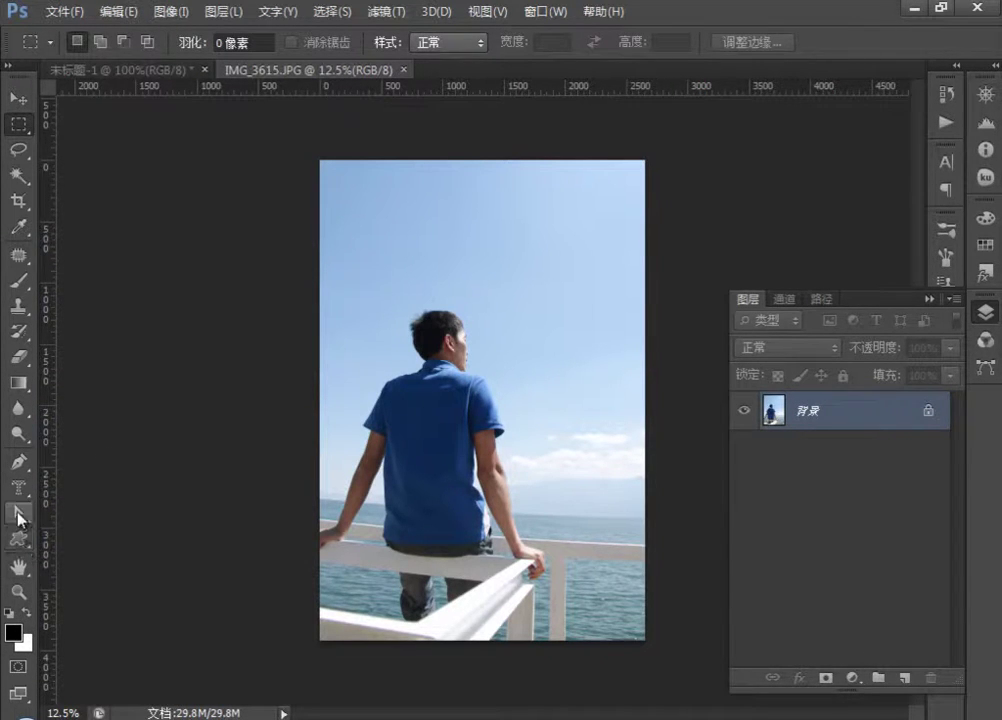
Start a type-mask selection on the photo, then cancel it with Esc
click(18, 487)
click(380, 246)
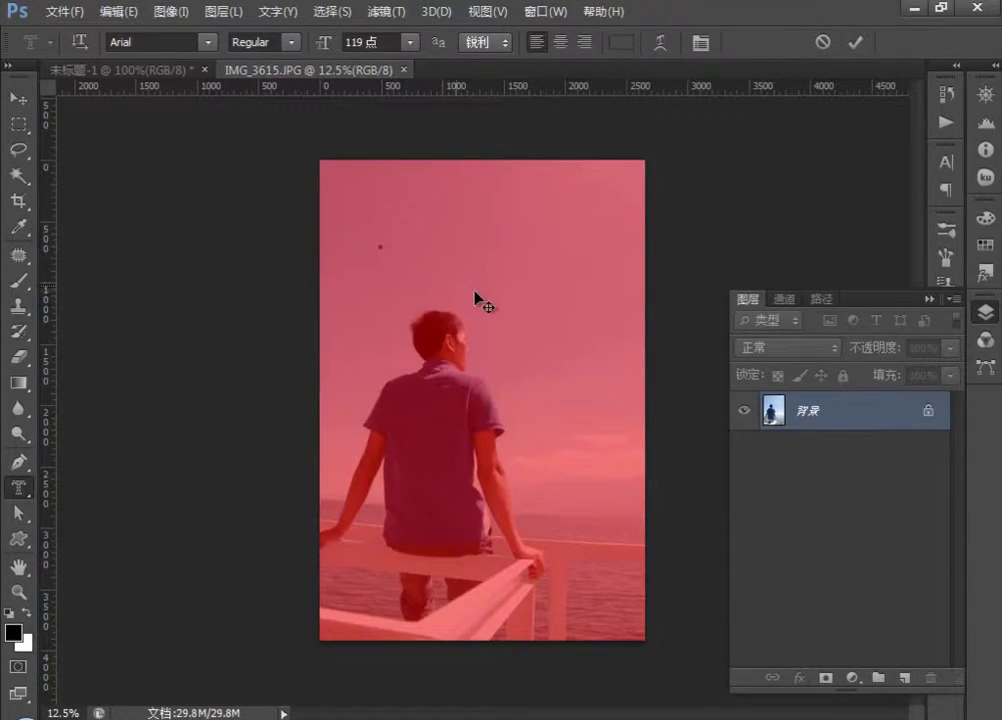
key(Escape)
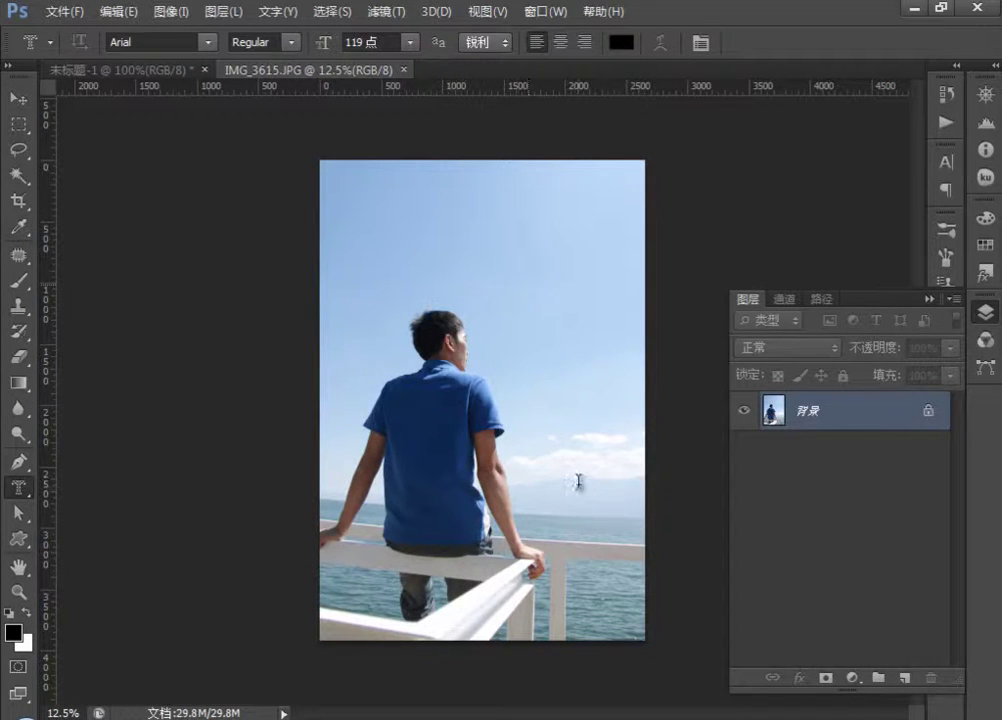
Close the seaside photo and open the flower-field photo 71906
click(404, 69)
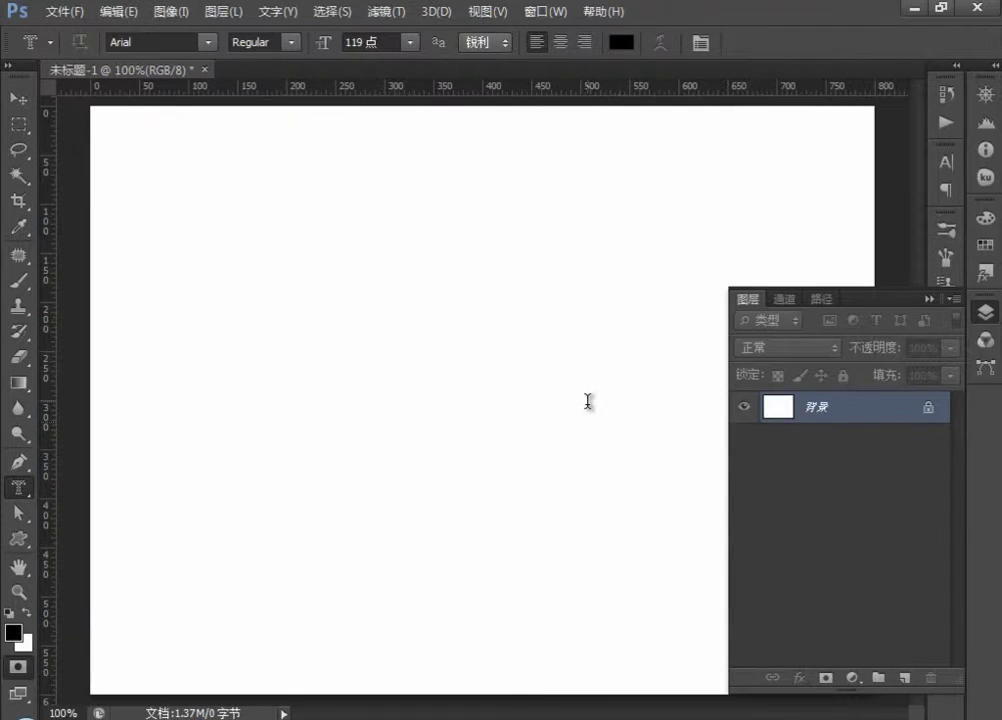
key(ctrl+o)
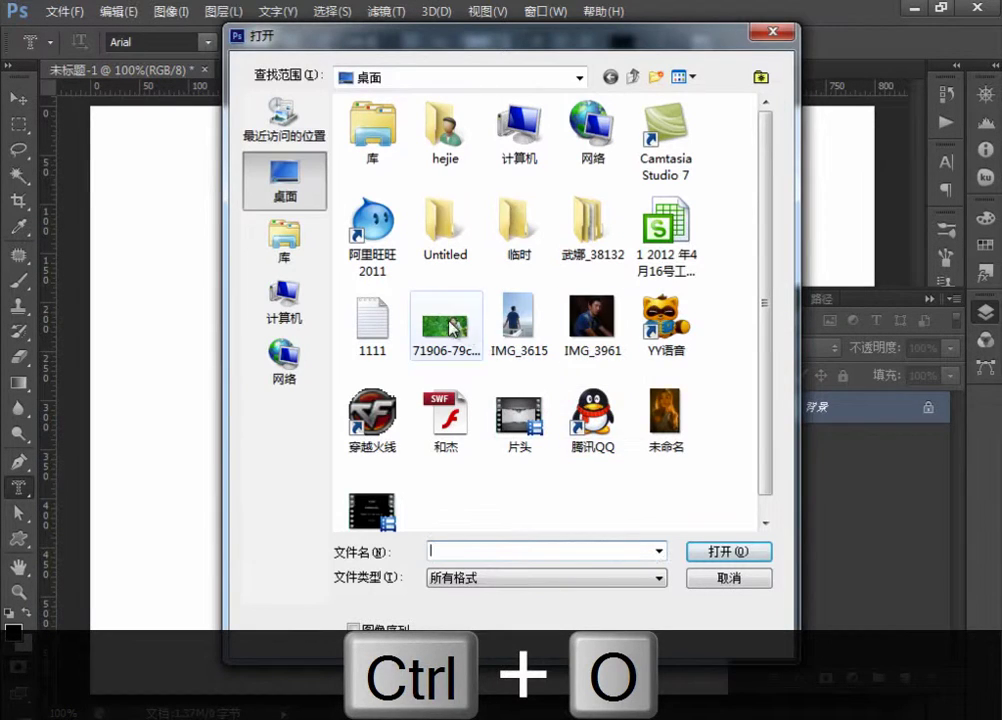
double_click(452, 328)
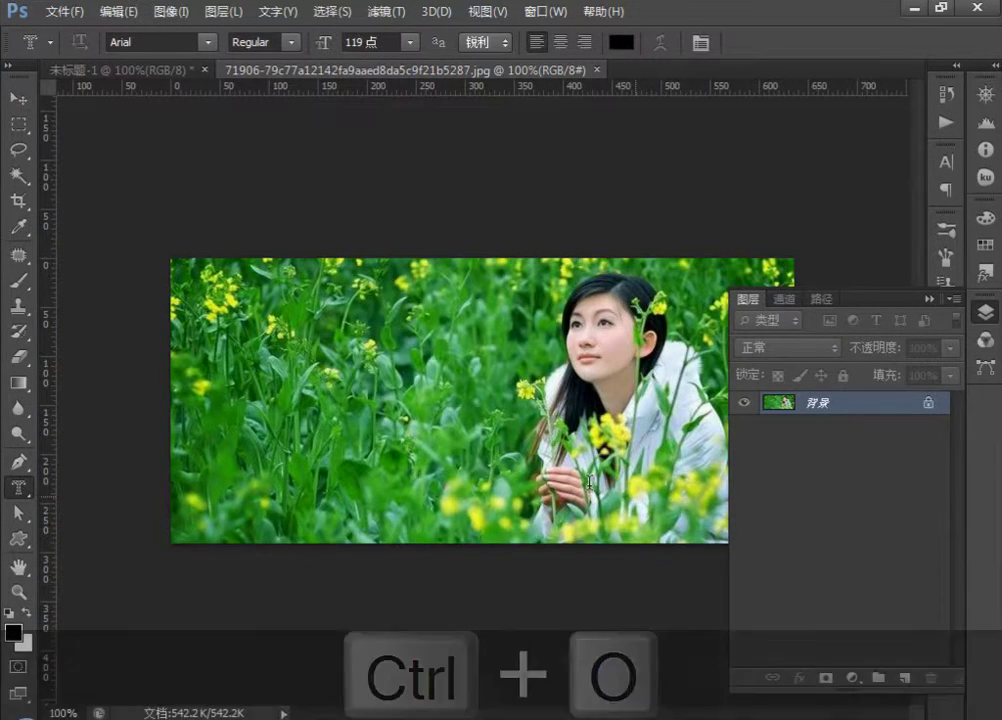
Type 'hao' as a type-mask selection, move it lower on the photo, and commit it
click(254, 343)
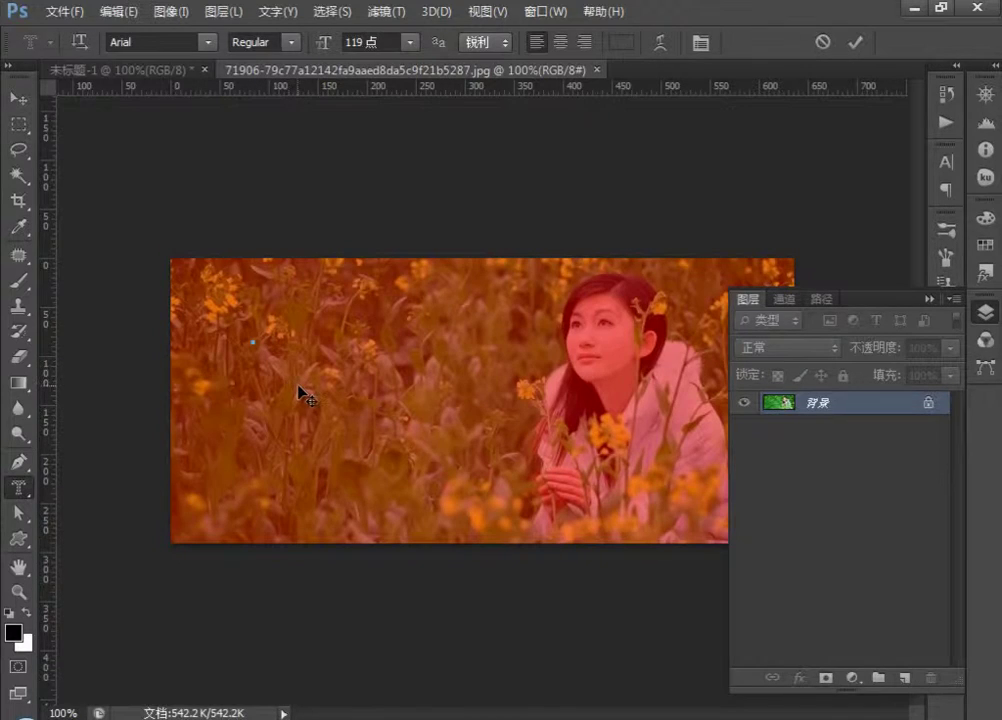
text(nao)
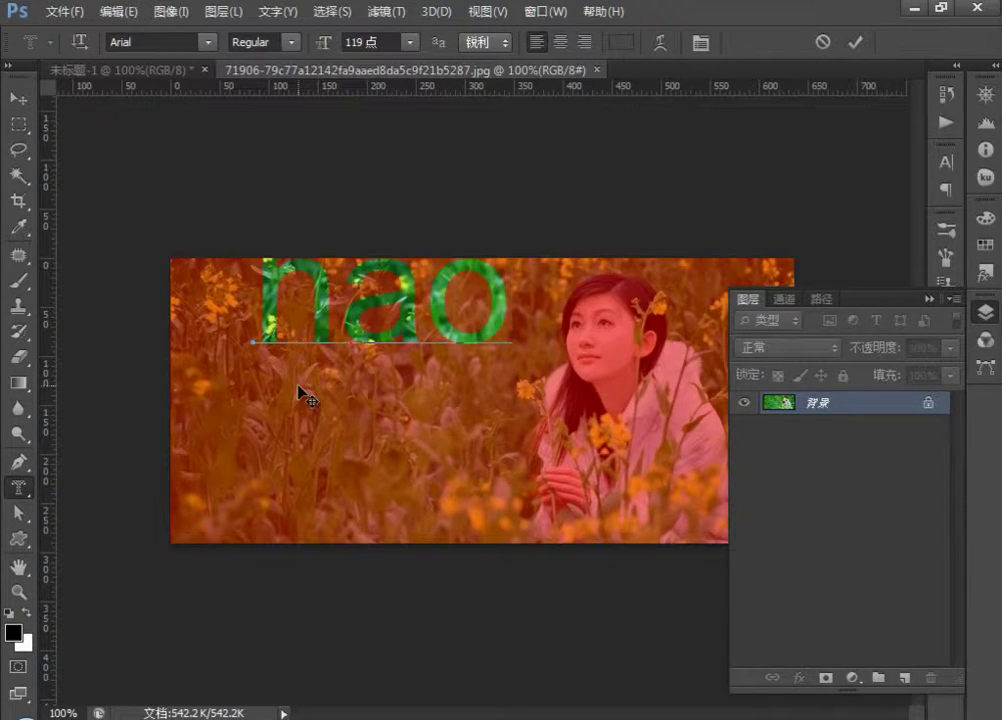
key(ctrl)
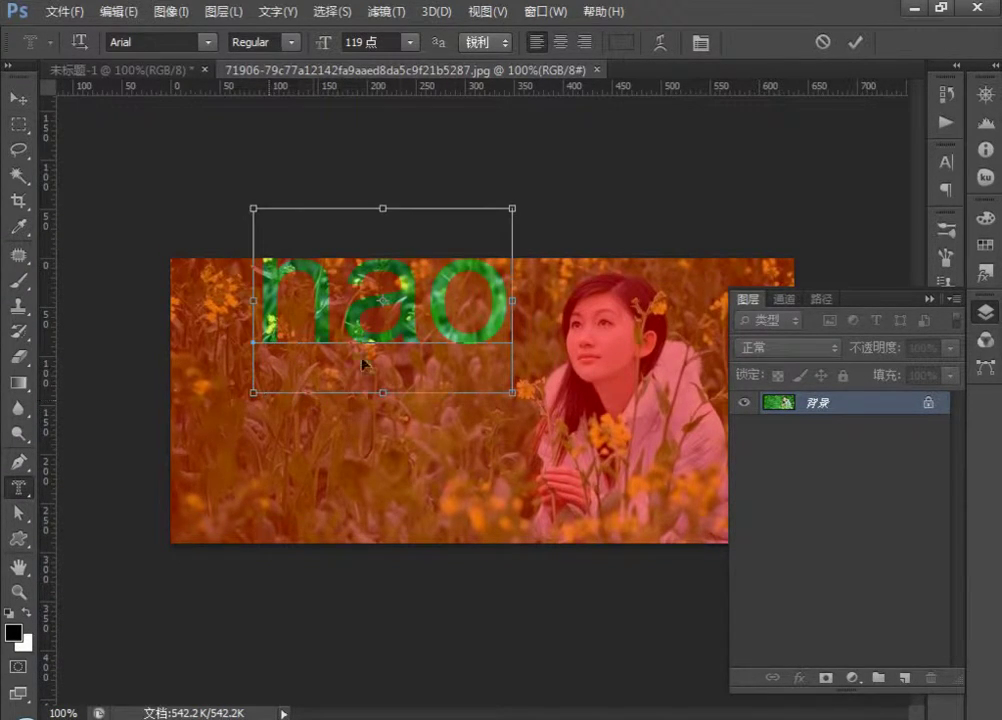
drag(377, 307, 360, 399)
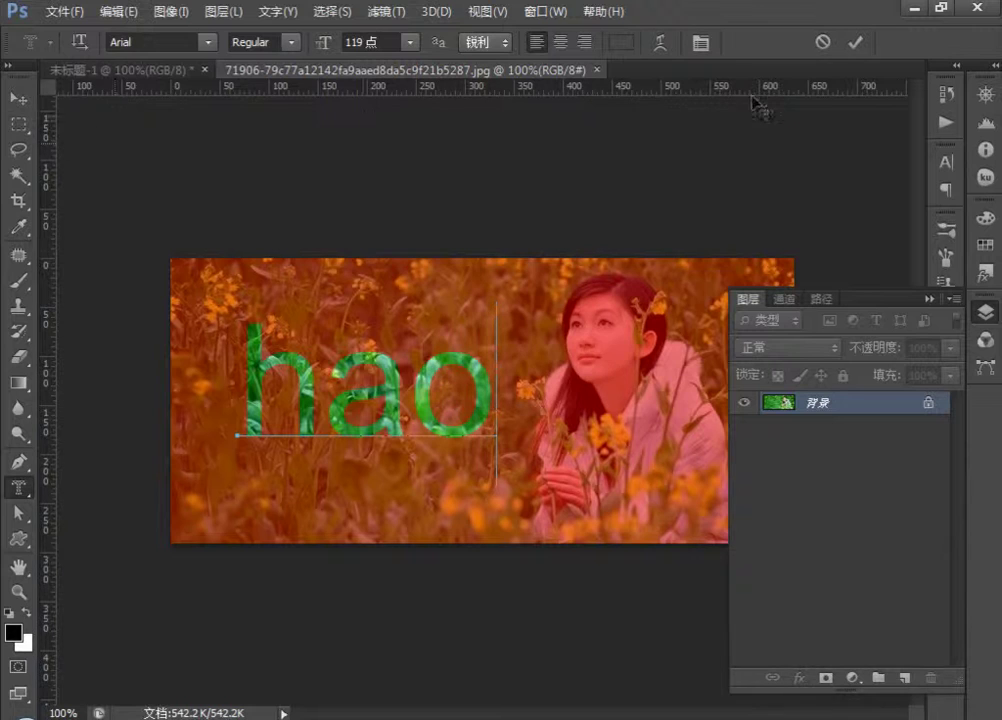
click(855, 42)
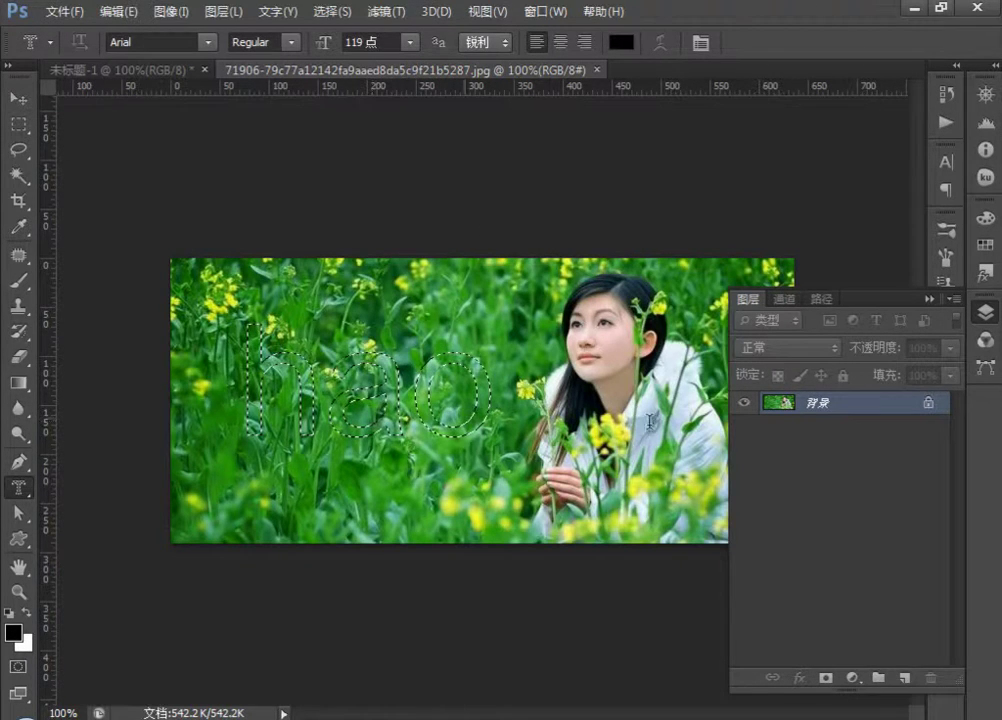
Extrude the hao selection into 3D text and orbit to show the letters' depth
click(437, 12)
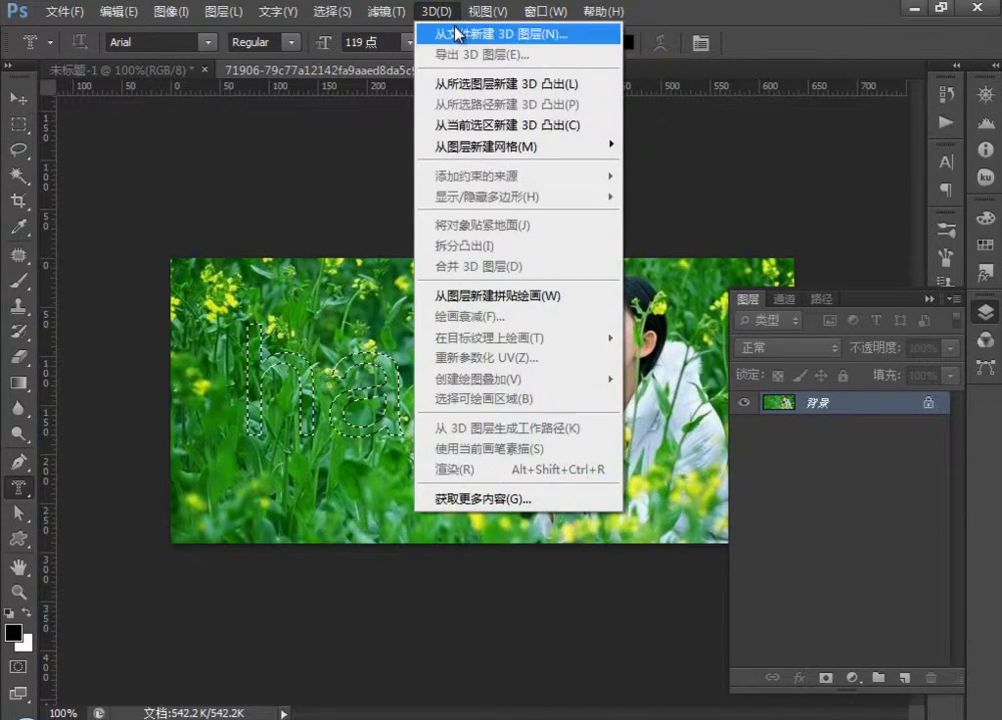
click(480, 132)
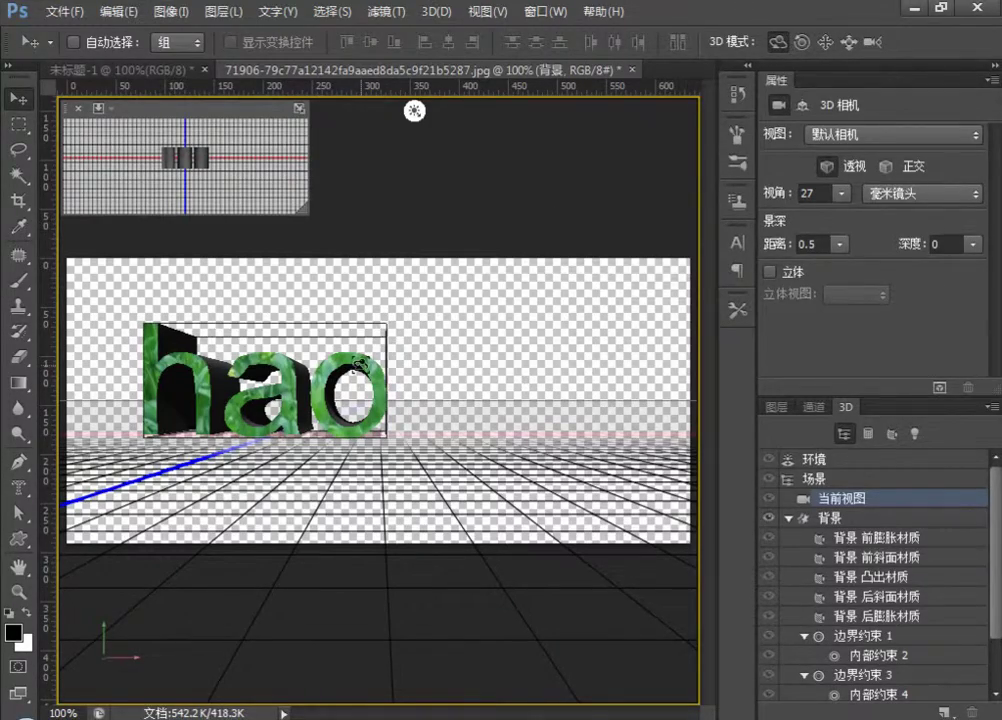
drag(320, 392, 362, 372)
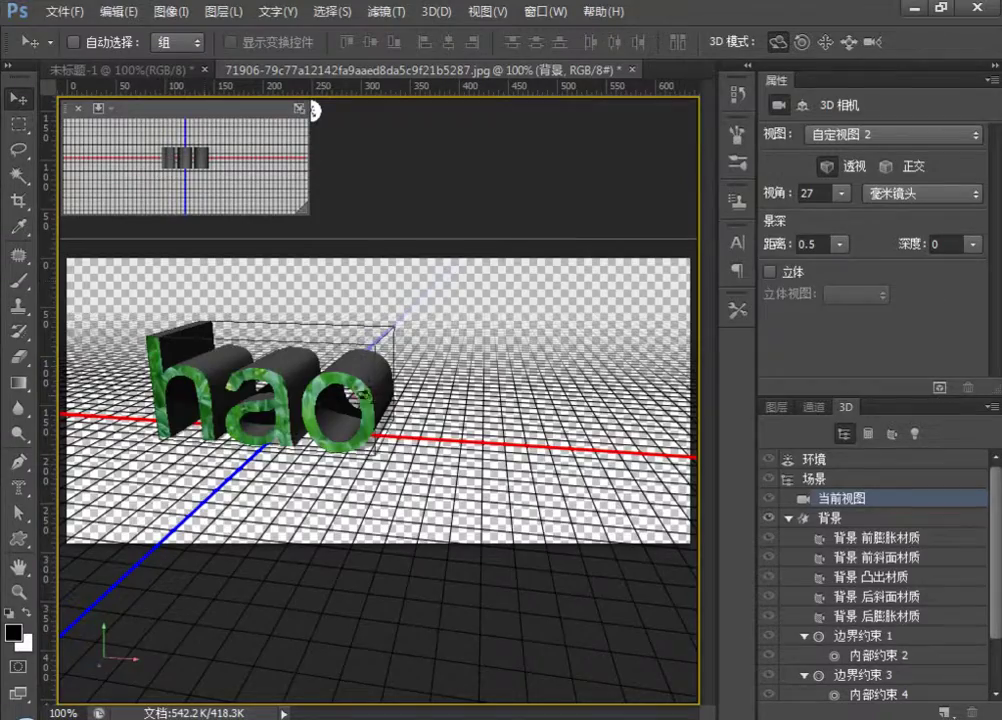
drag(288, 310, 372, 415)
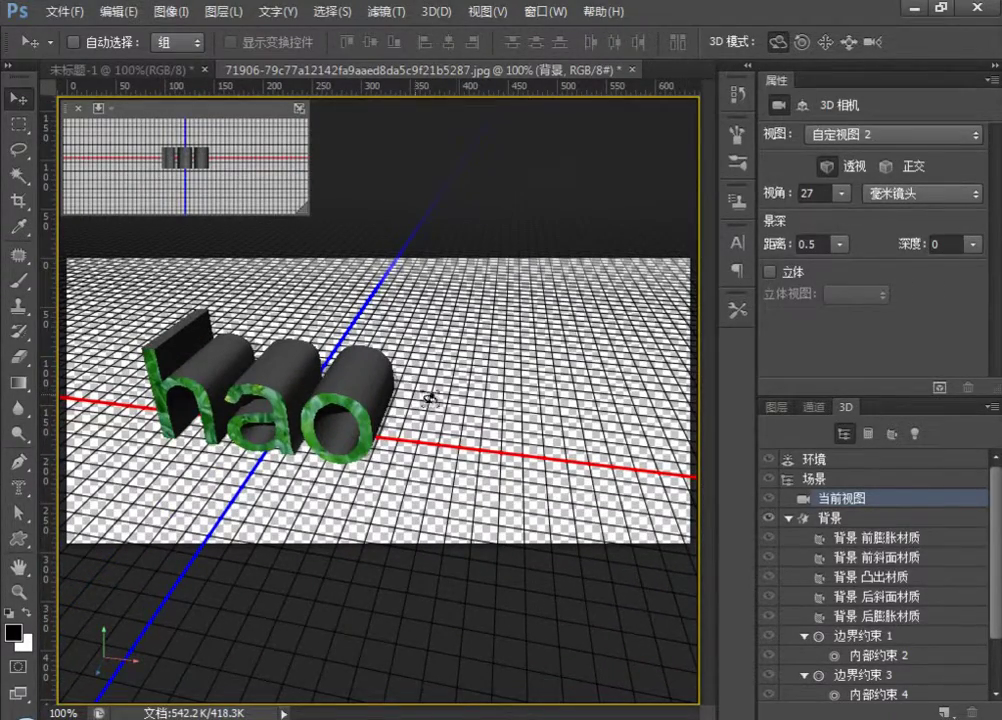
Close the 3D document without saving and load the custom workspace
click(632, 70)
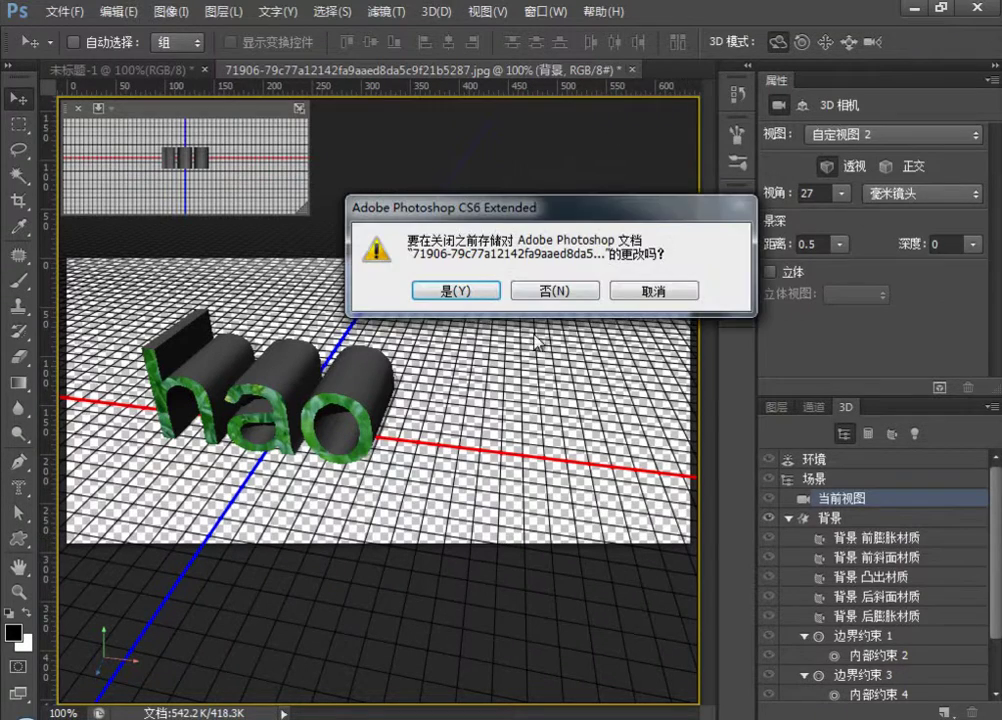
click(535, 352)
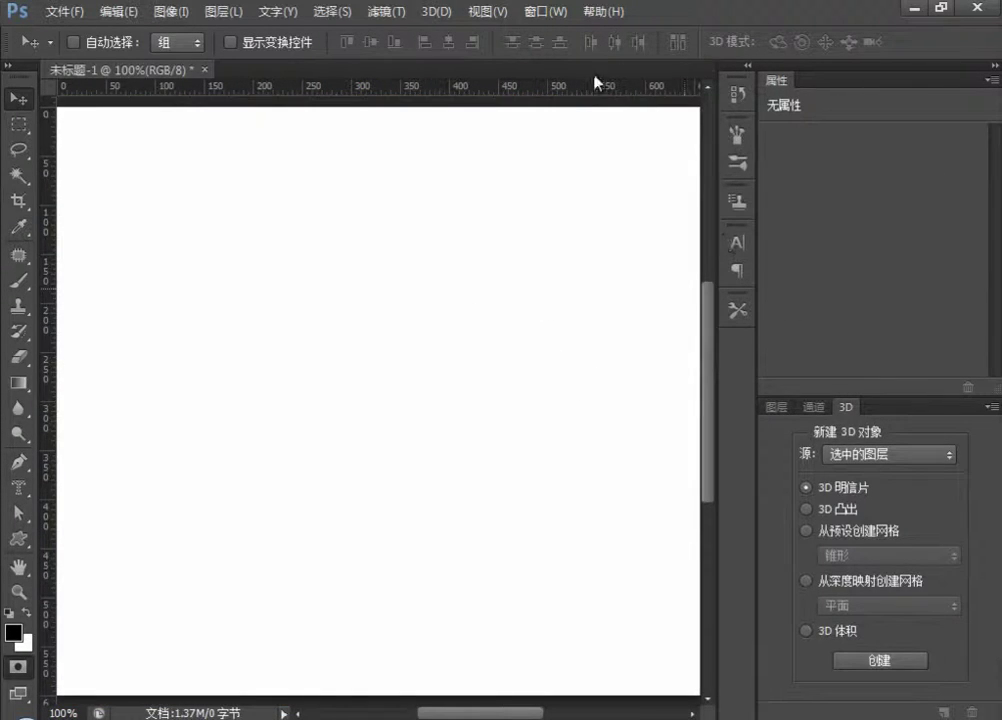
click(544, 11)
mouse_move(580, 55)
click(395, 55)
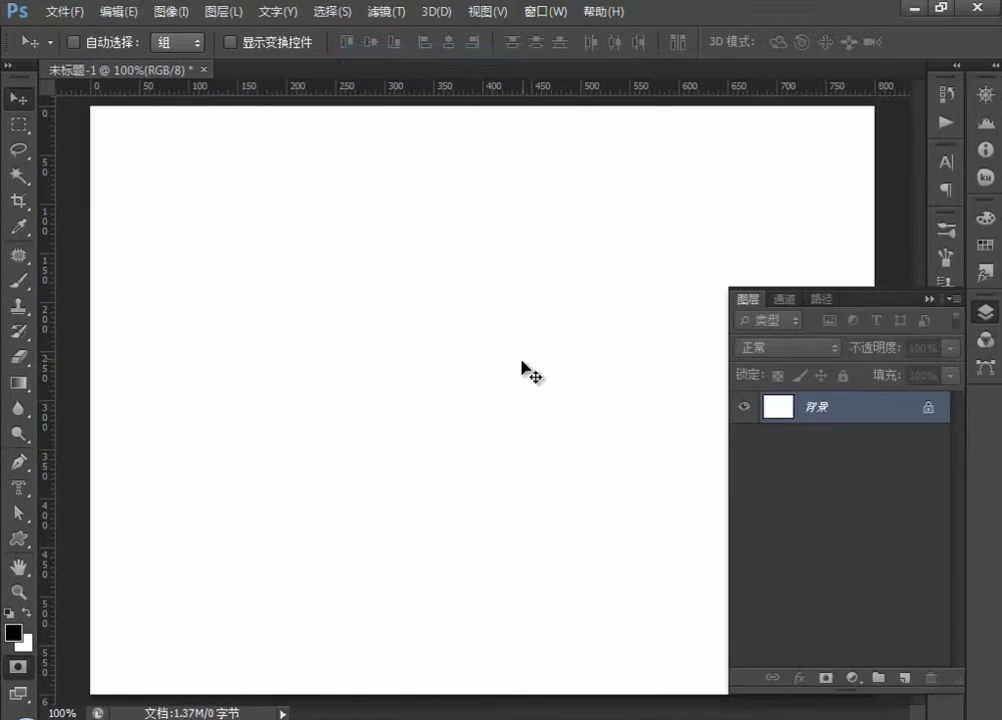
Fit the blank document in view and collapse the Layers panel
key(ctrl+minus)
key(ctrl+plus)
click(926, 300)
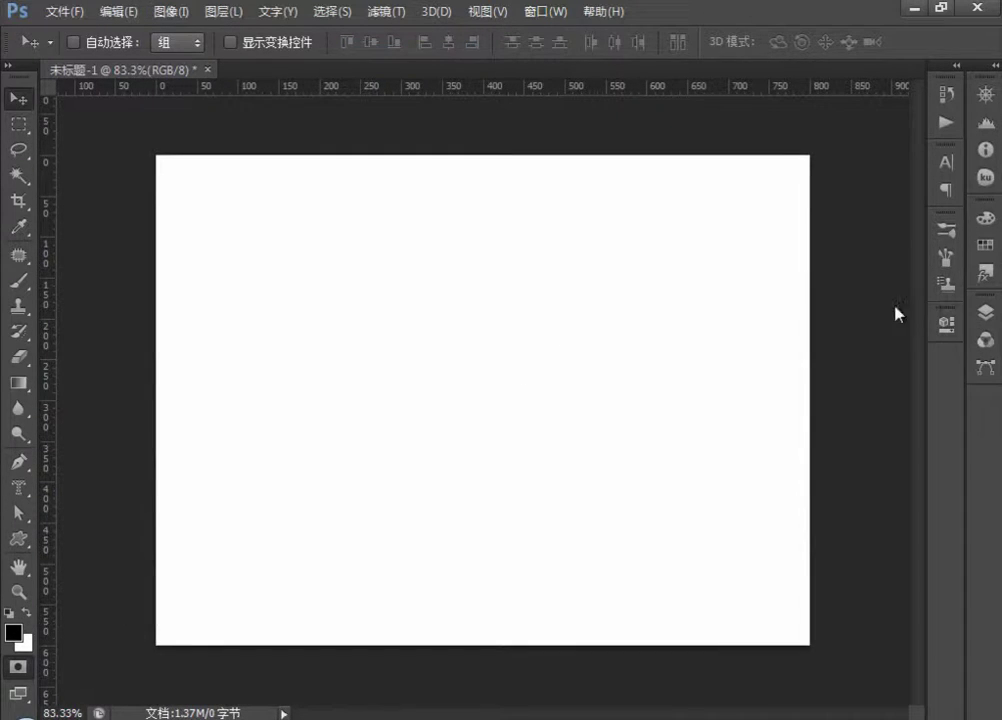
click(19, 488)
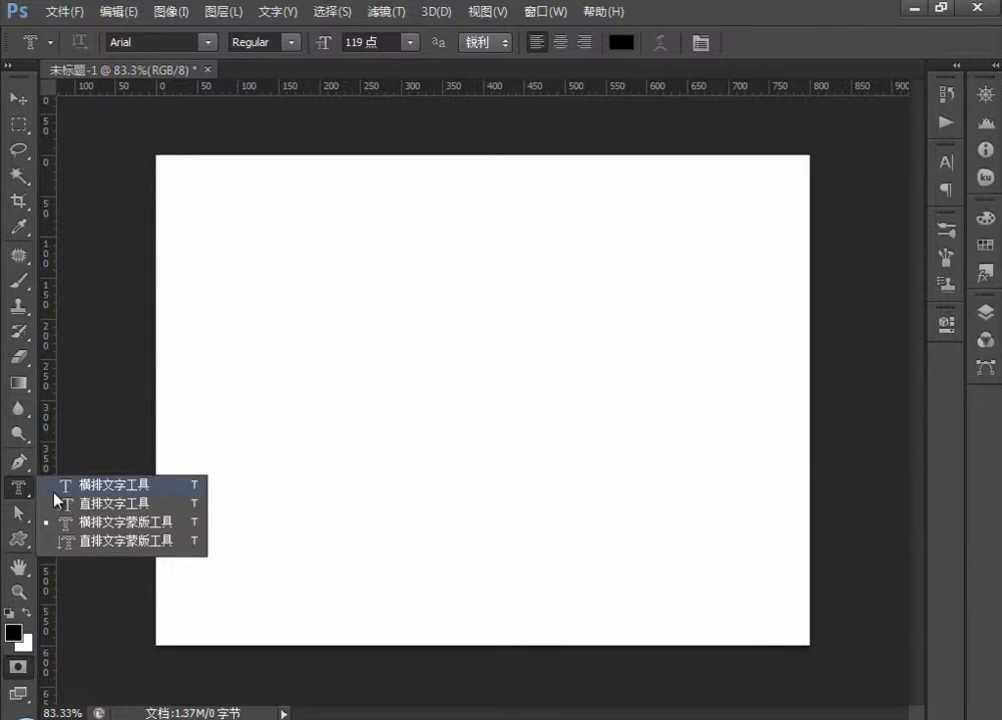
click(331, 12)
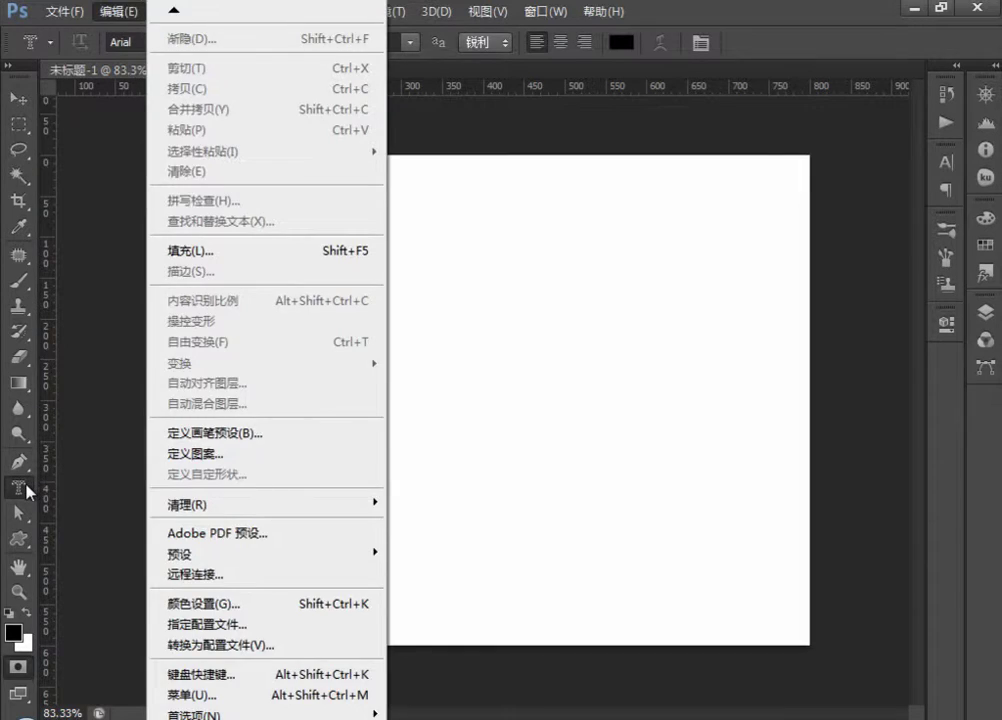
drag(28, 490, 58, 503)
click(99, 525)
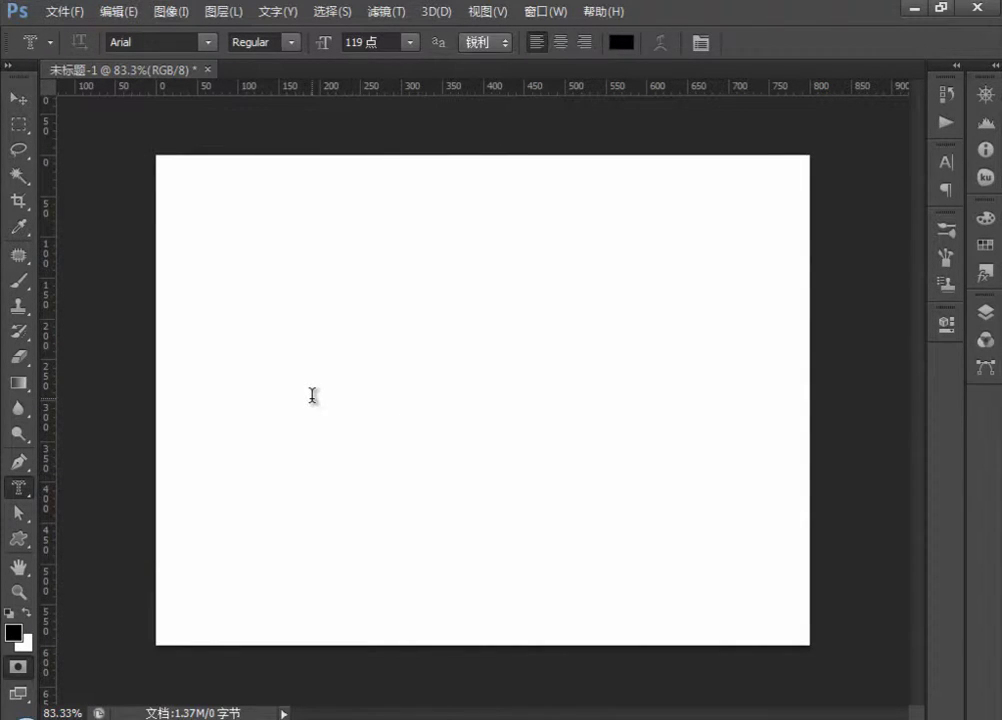
click(30, 489)
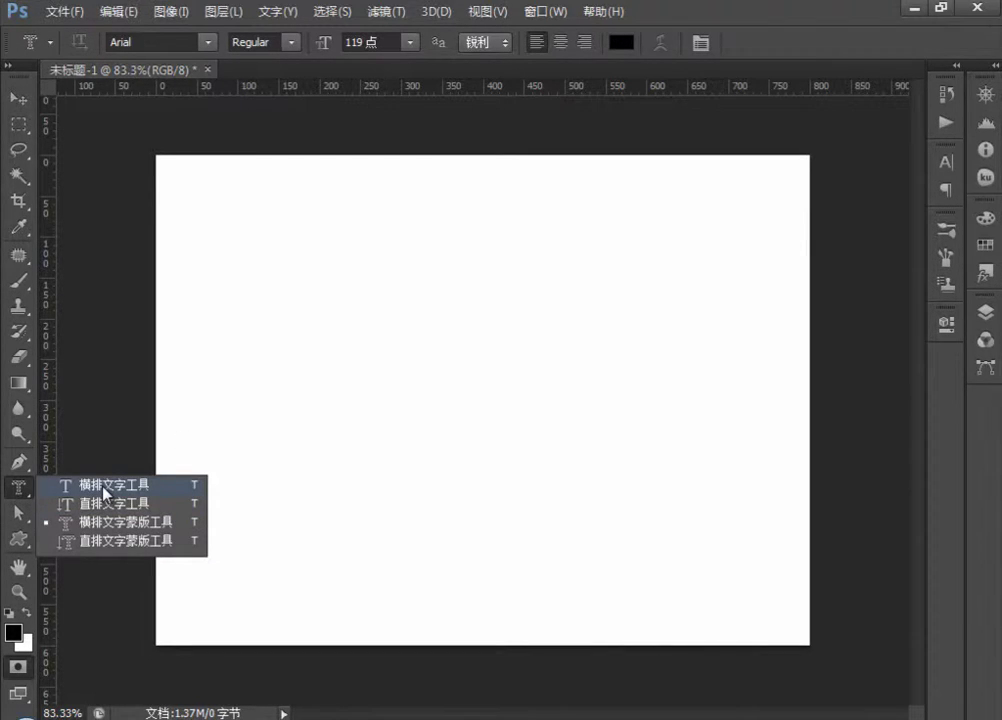
click(105, 488)
click(28, 489)
click(97, 521)
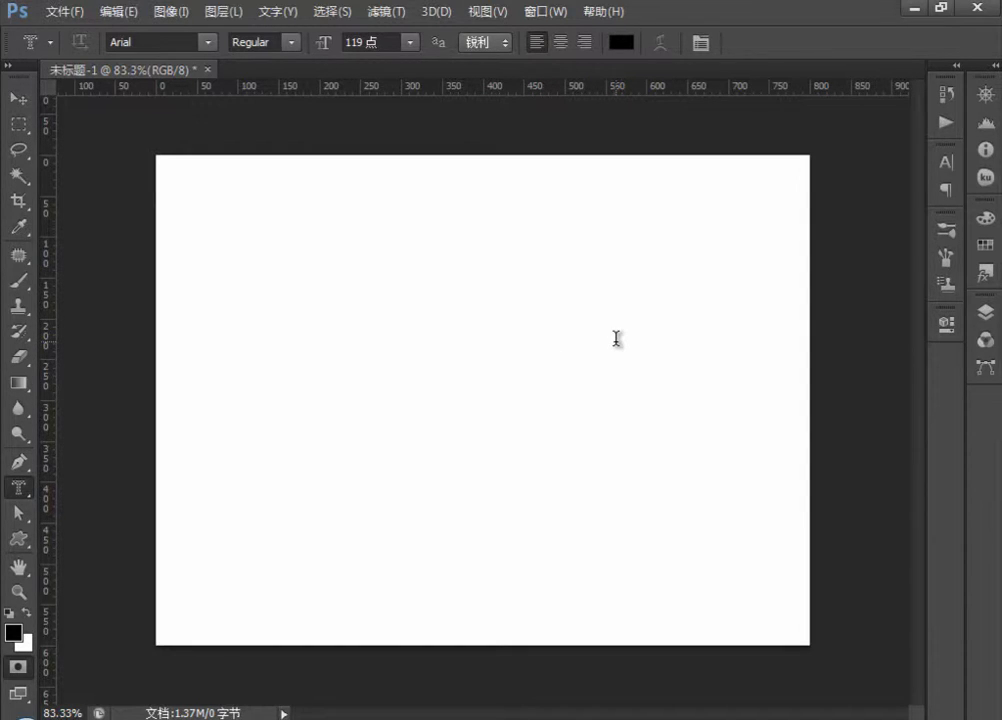
click(20, 489)
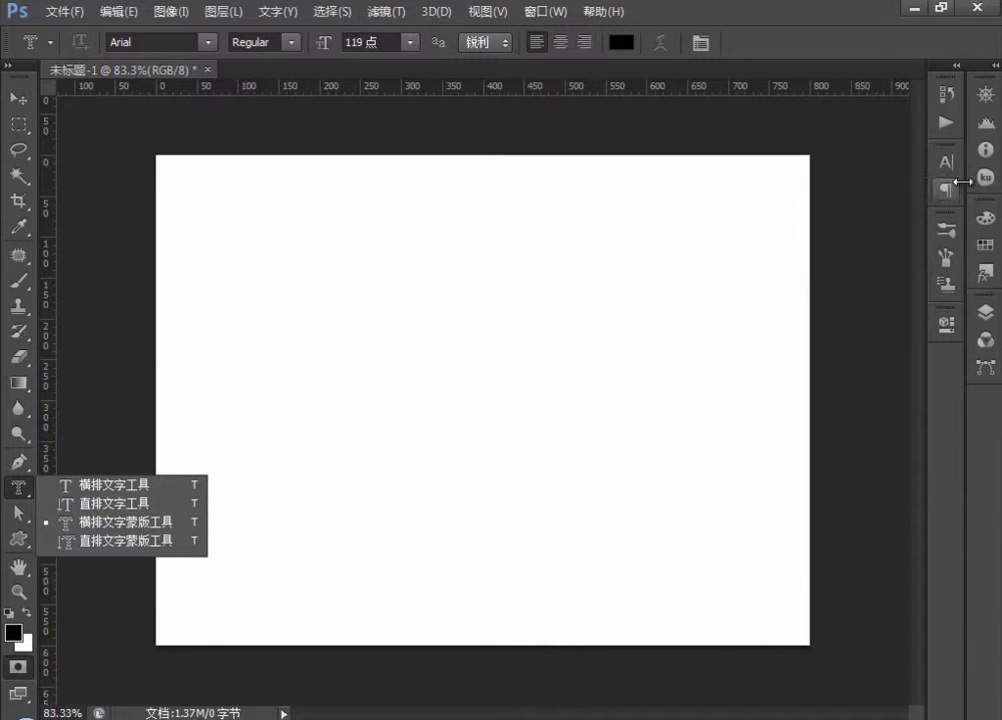
click(543, 11)
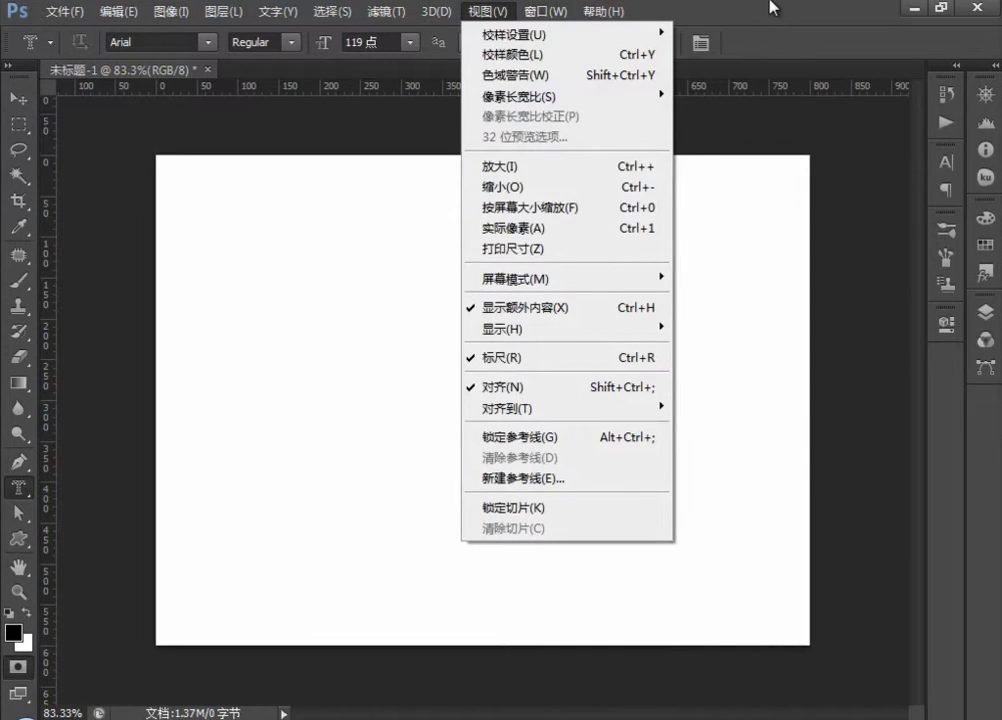
click(488, 11)
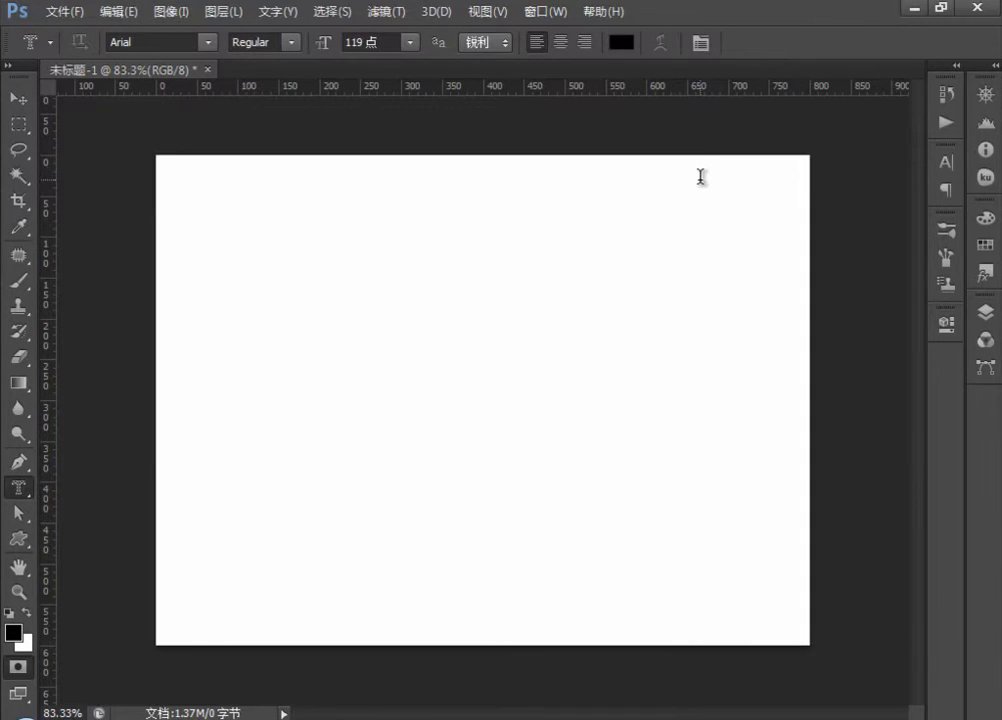